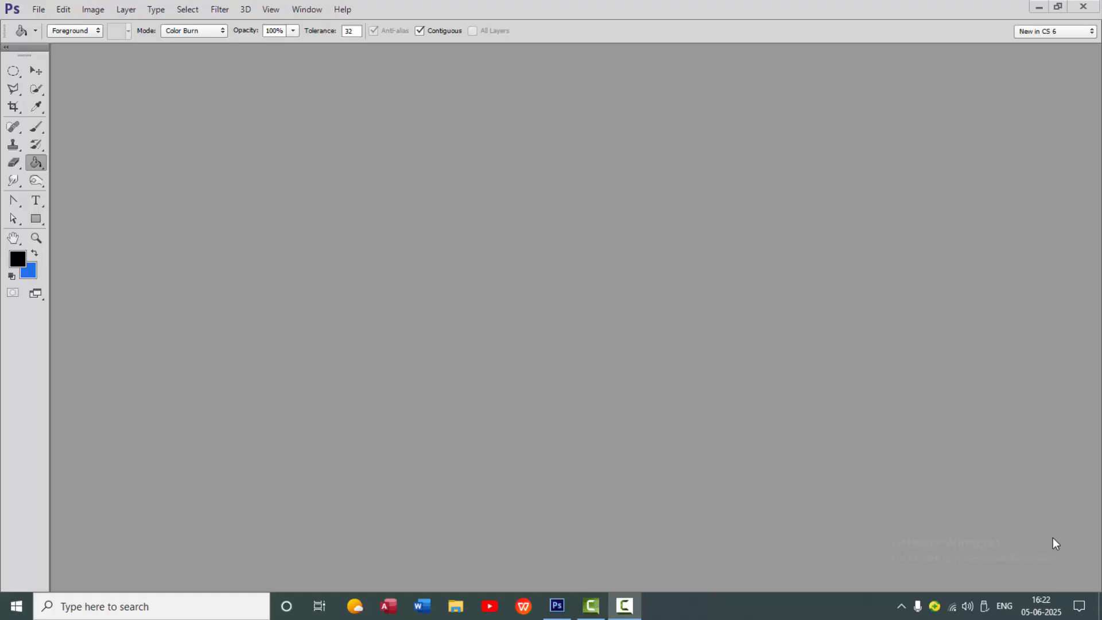
Create a new document 6 inches wide and 6 inches high with a resolution of 250 pixels/inch
click(38, 10)
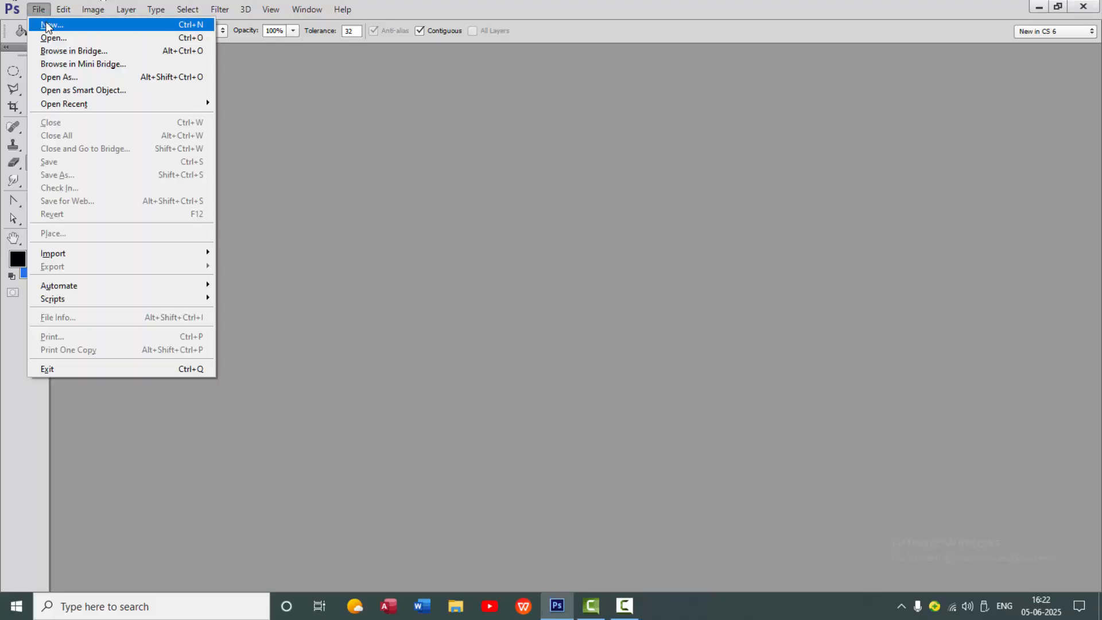
click(46, 24)
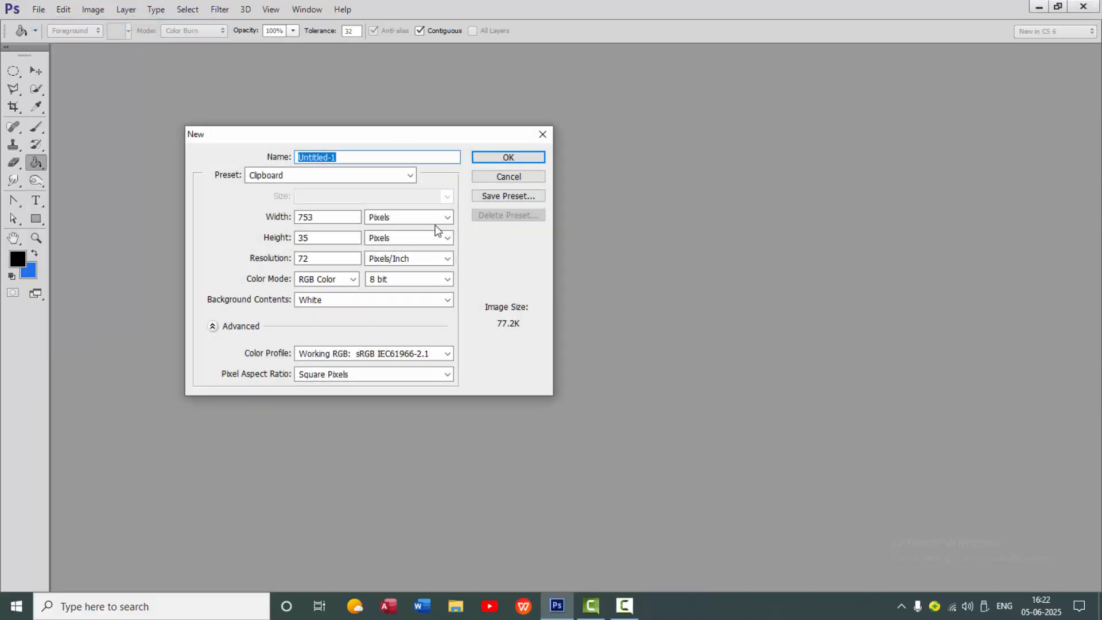
click(393, 216)
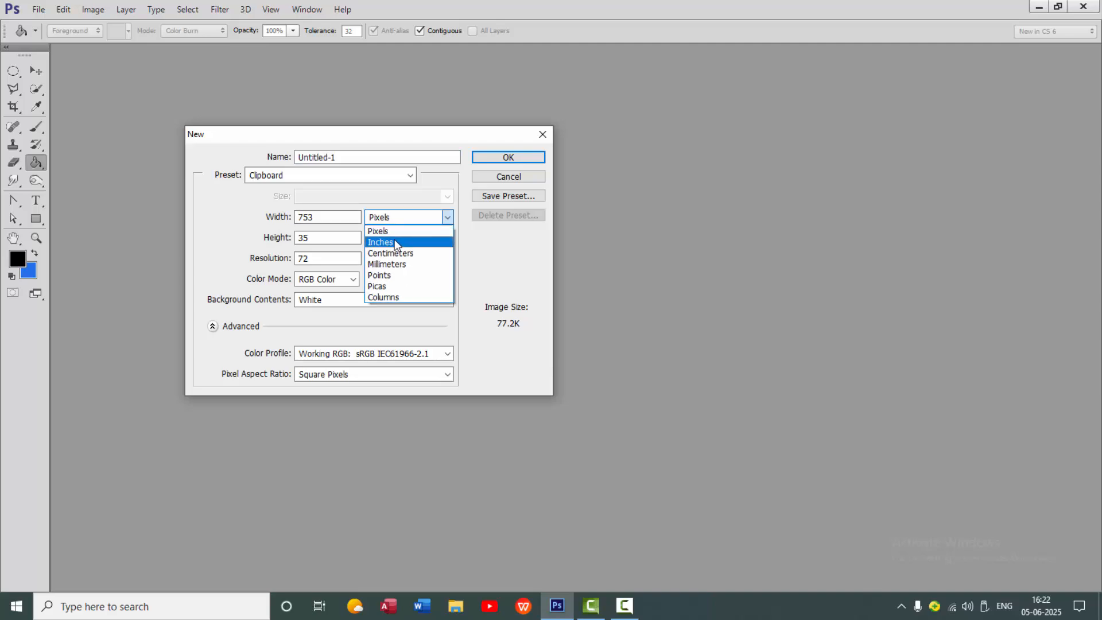
click(395, 243)
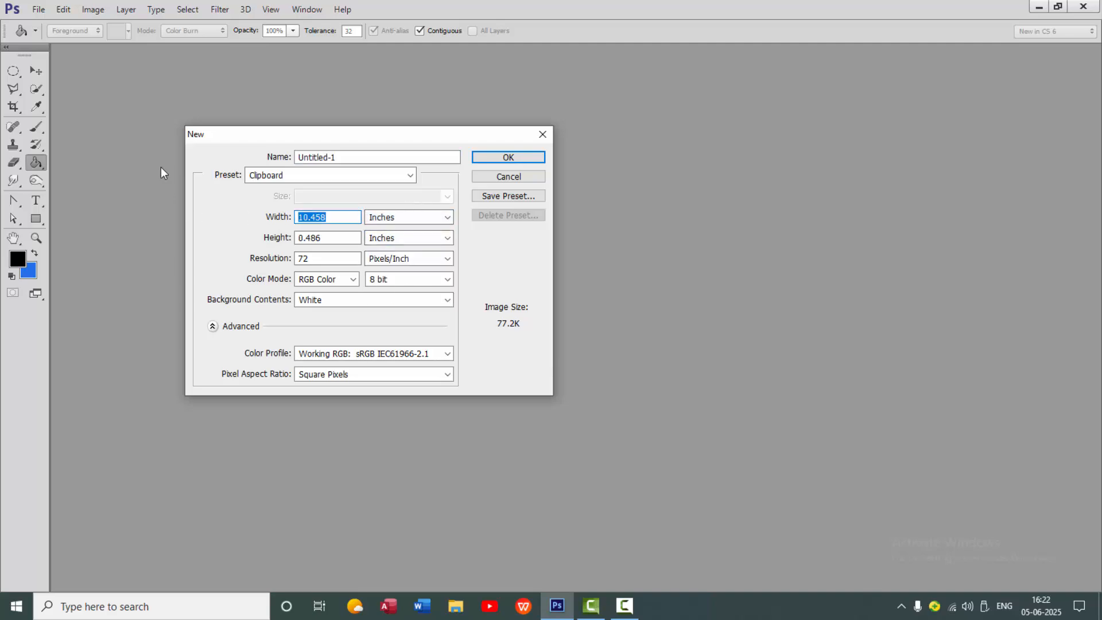
text(6)
drag(330, 238, 227, 232)
key(Tab)
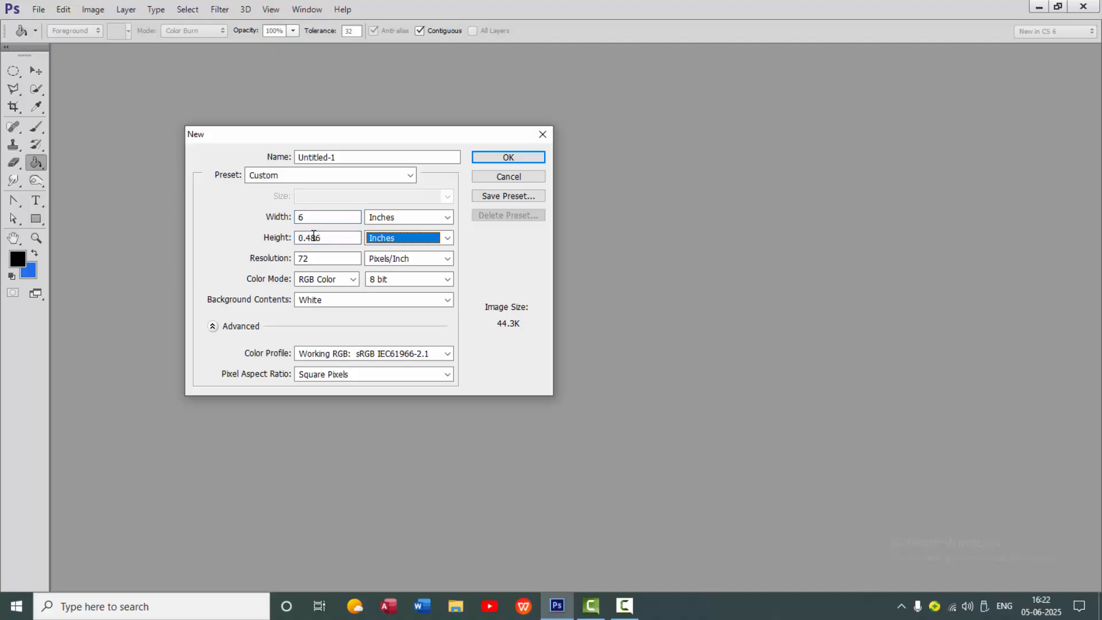
drag(329, 237, 237, 235)
text(6)
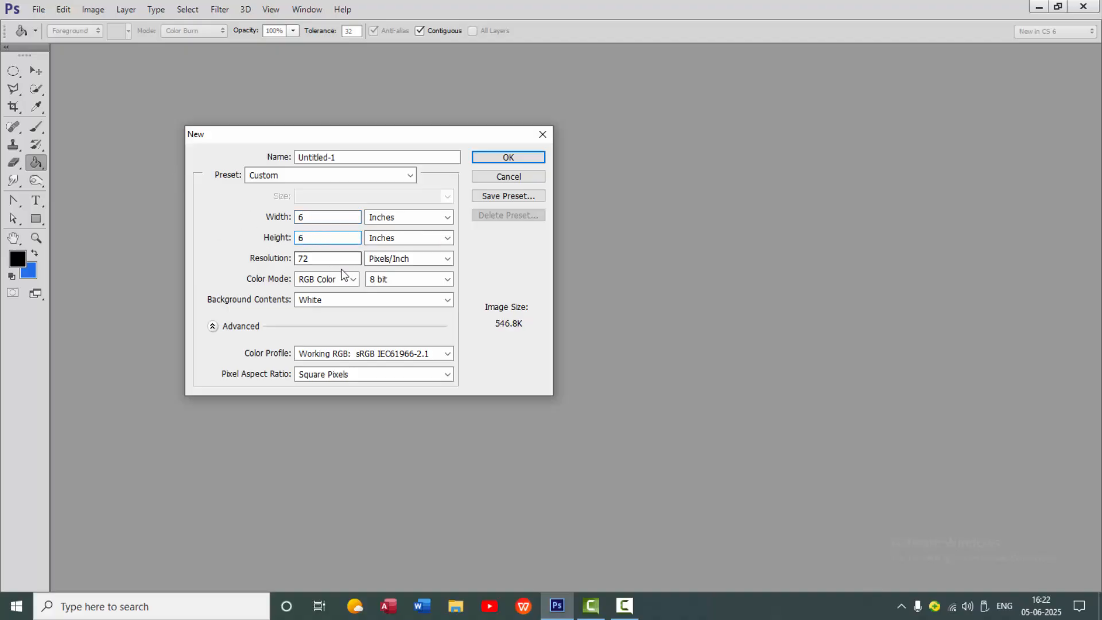
drag(322, 259, 198, 238)
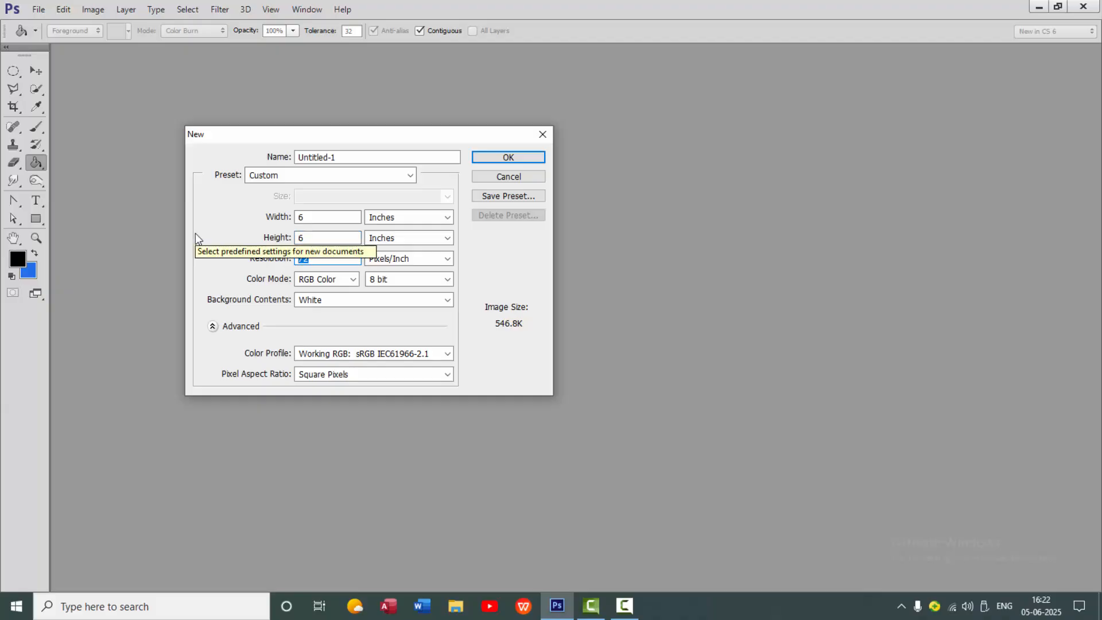
text(250)
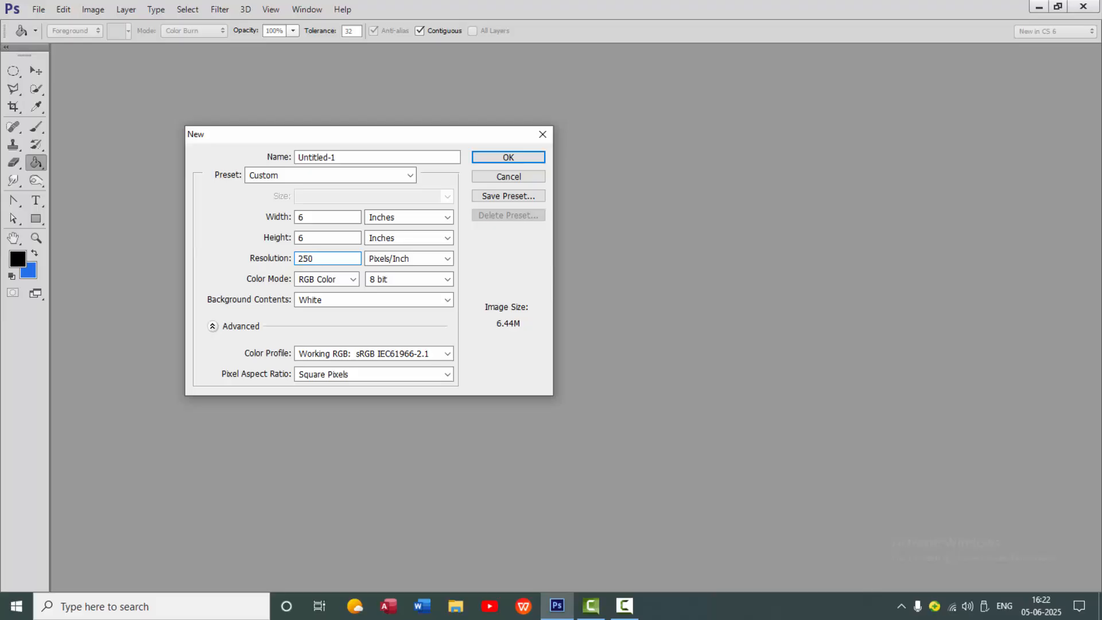
click(496, 159)
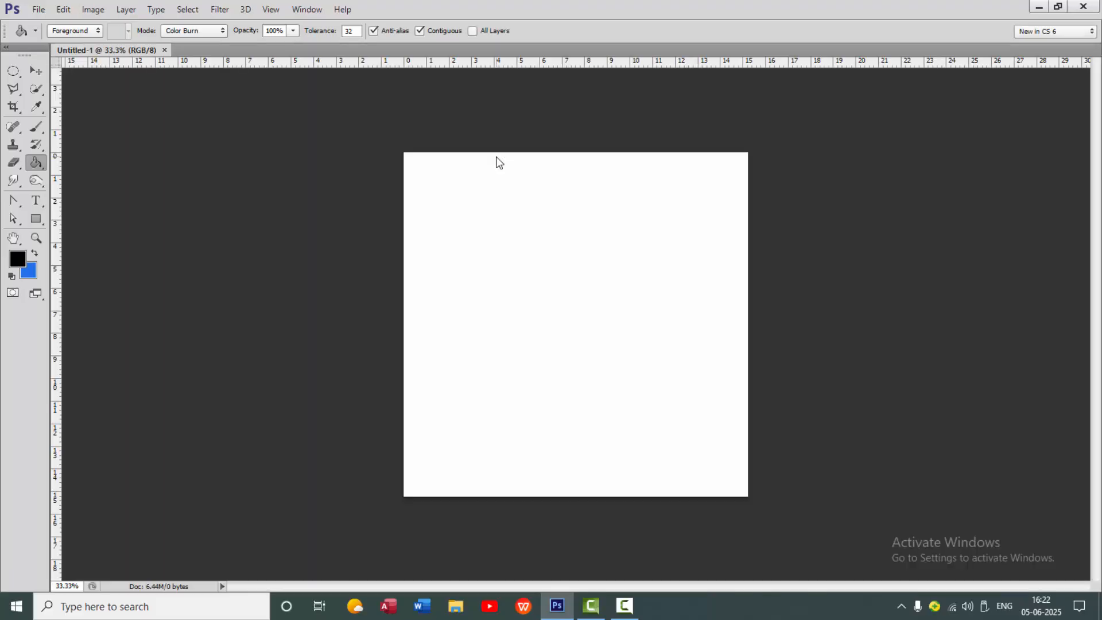
Zoom the blank canvas to 50% and undock the document into a floating window
click(36, 237)
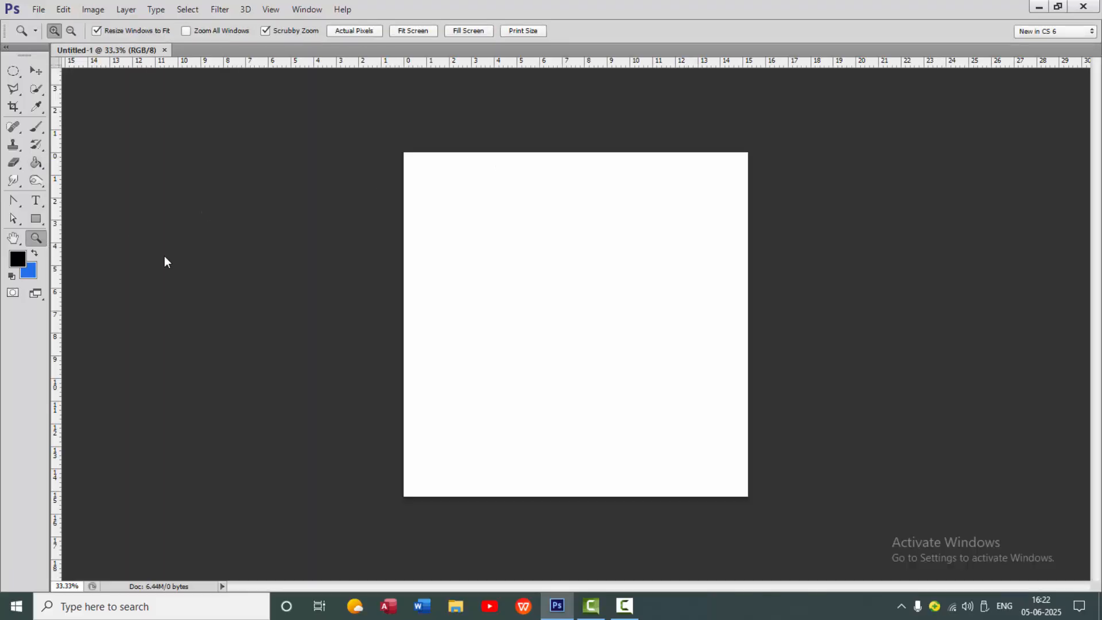
click(574, 285)
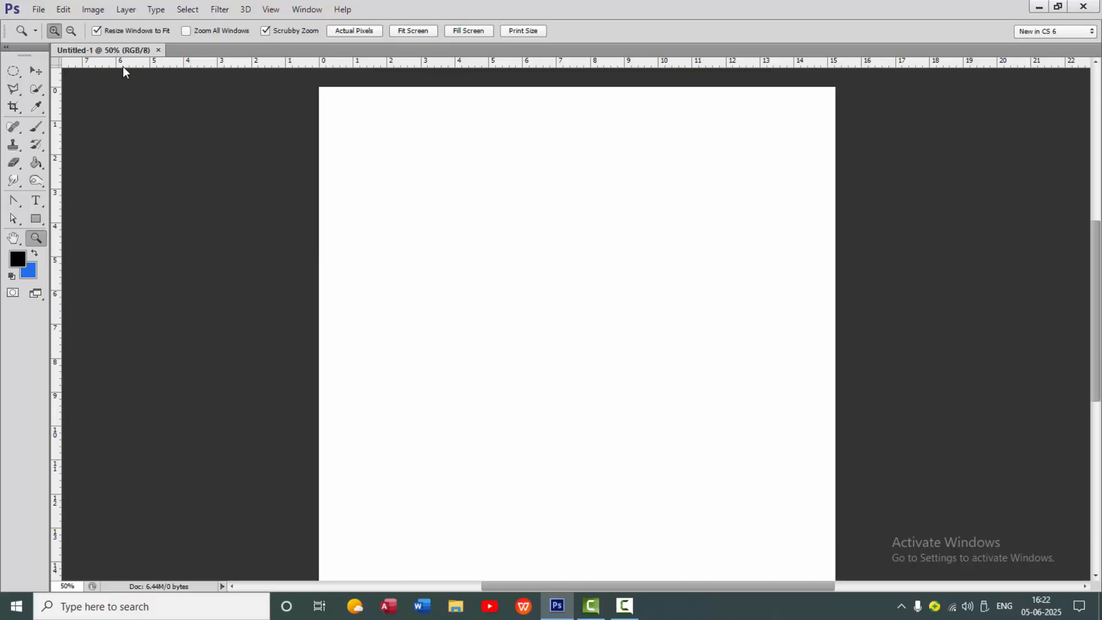
drag(123, 50, 170, 64)
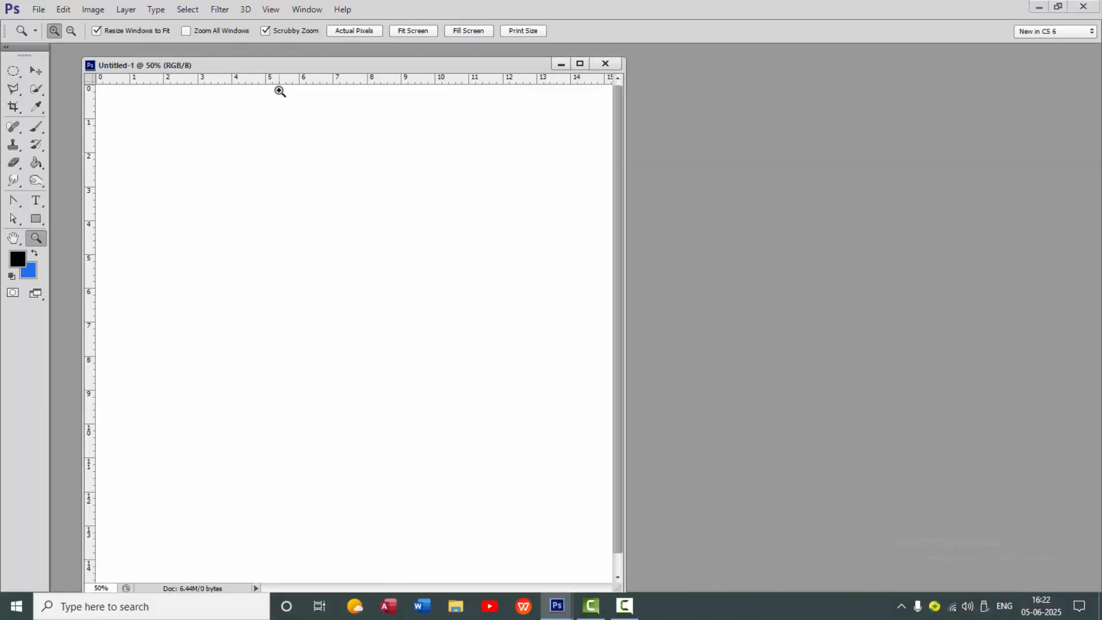
Show the Layers panel and place it in the empty workspace beside the document
click(307, 10)
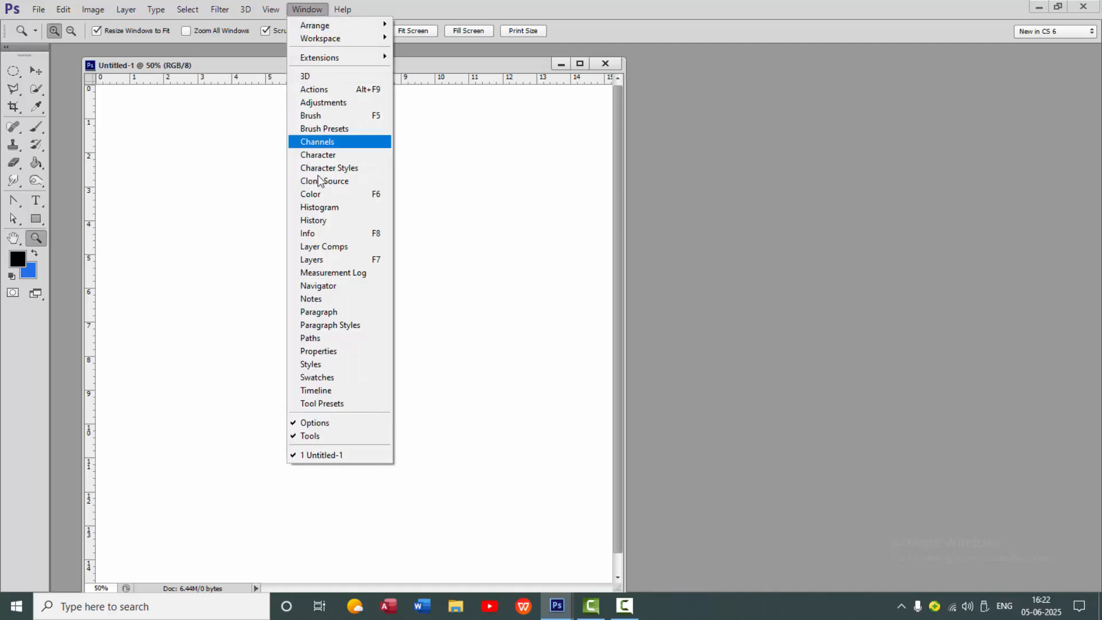
click(322, 260)
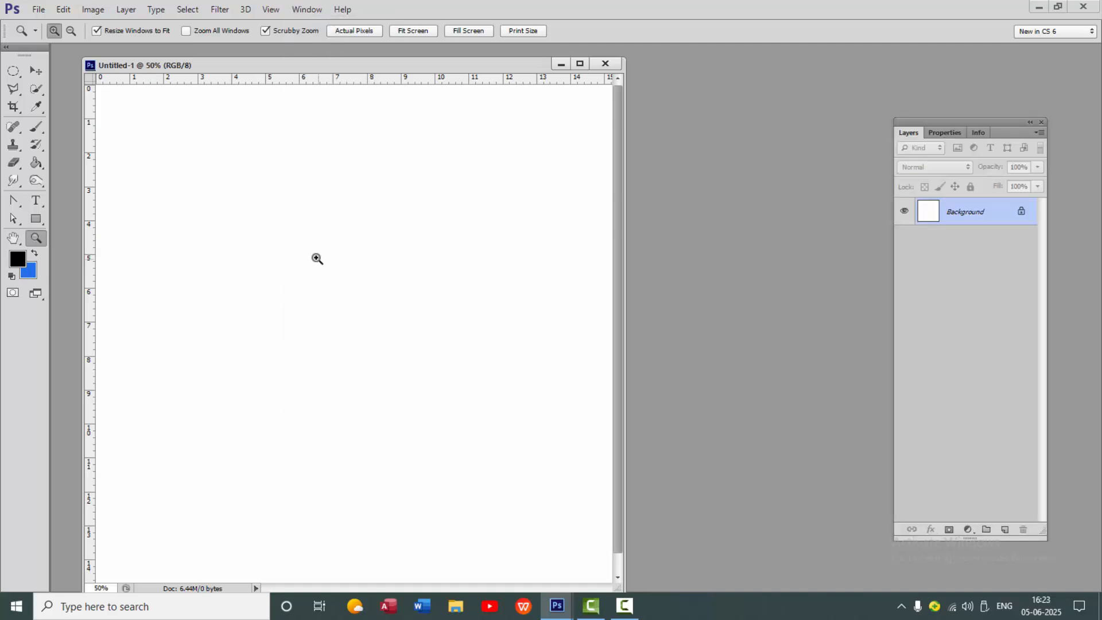
click(1042, 122)
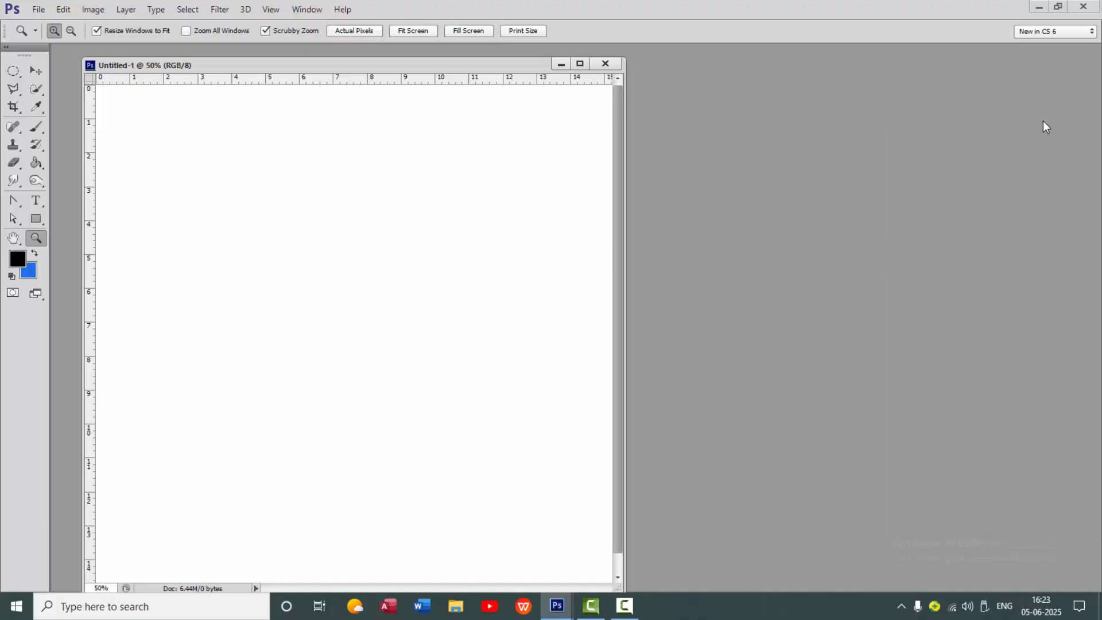
key(F7)
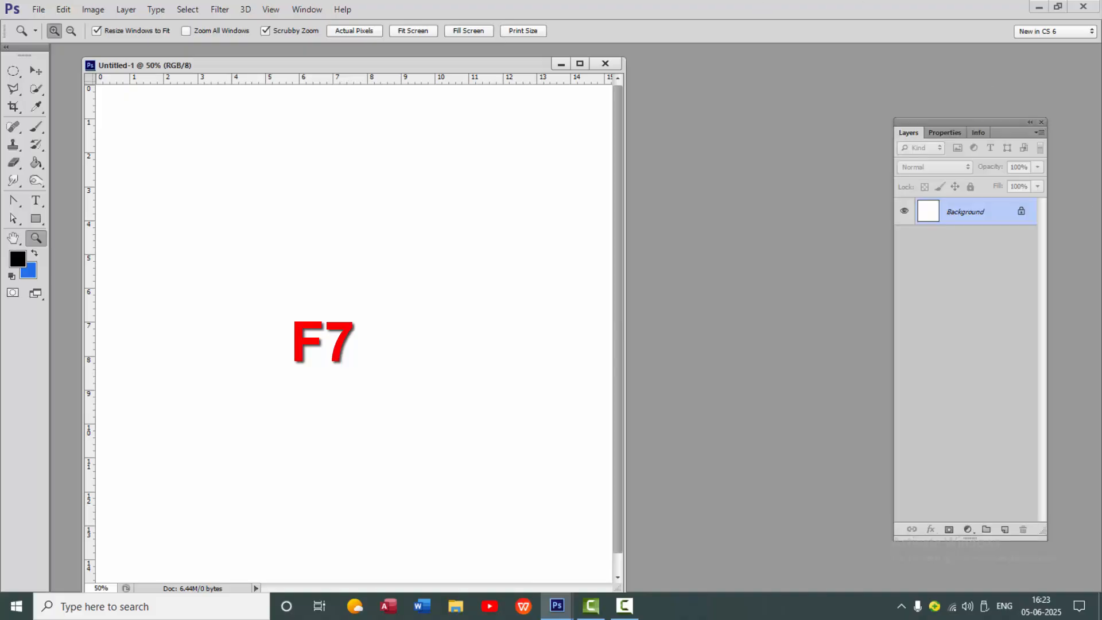
drag(973, 123, 1007, 63)
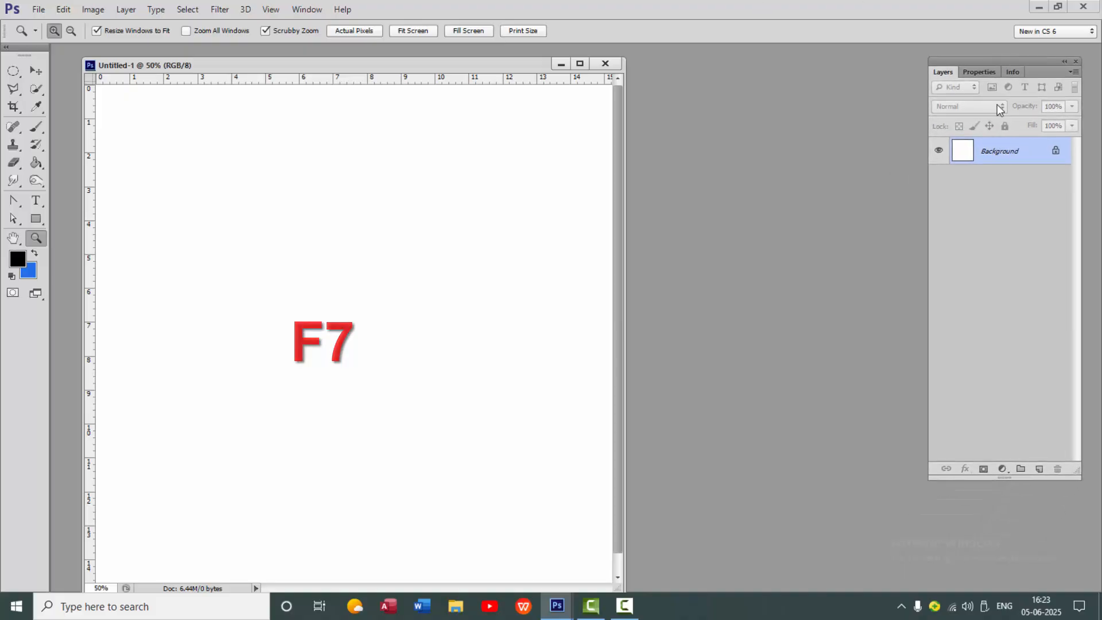
Add four new empty layers above the Background layer
click(1041, 469)
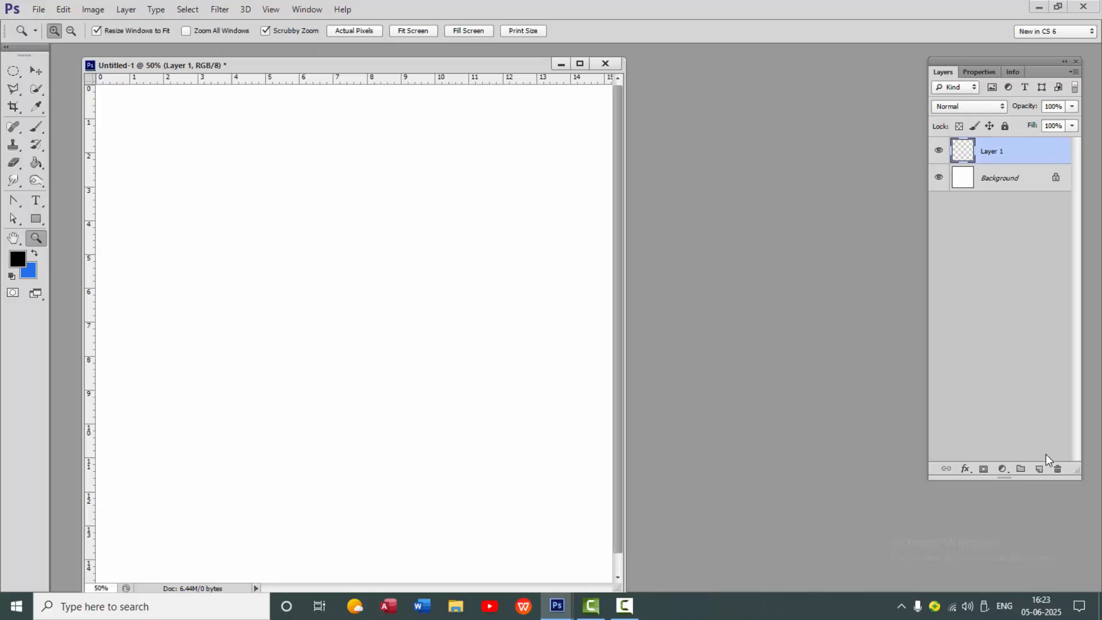
click(1040, 468)
click(1041, 468)
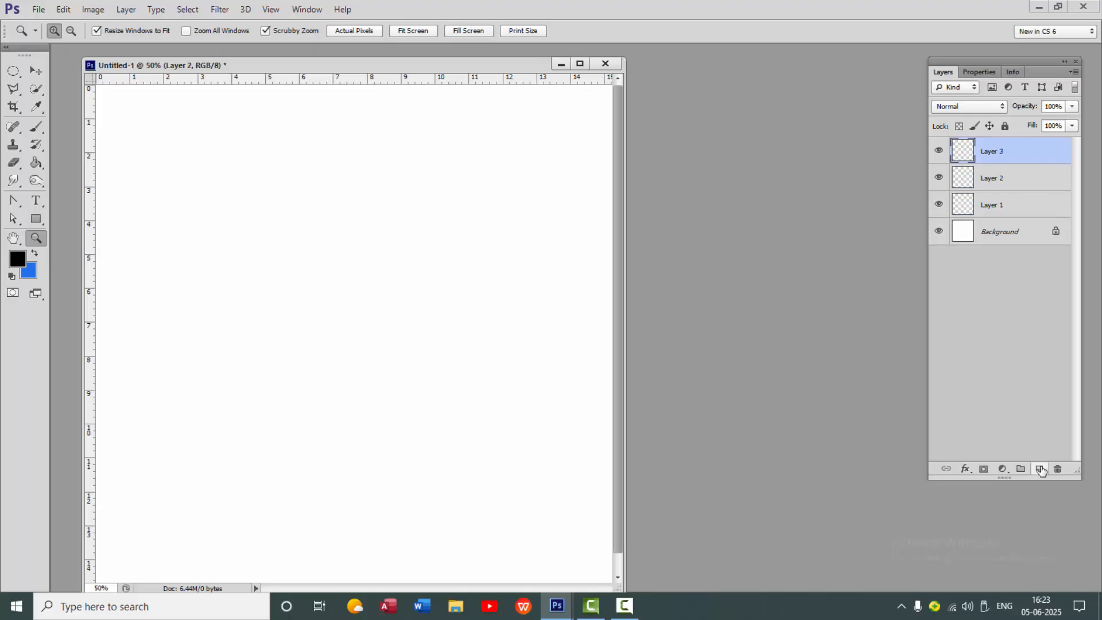
click(1040, 468)
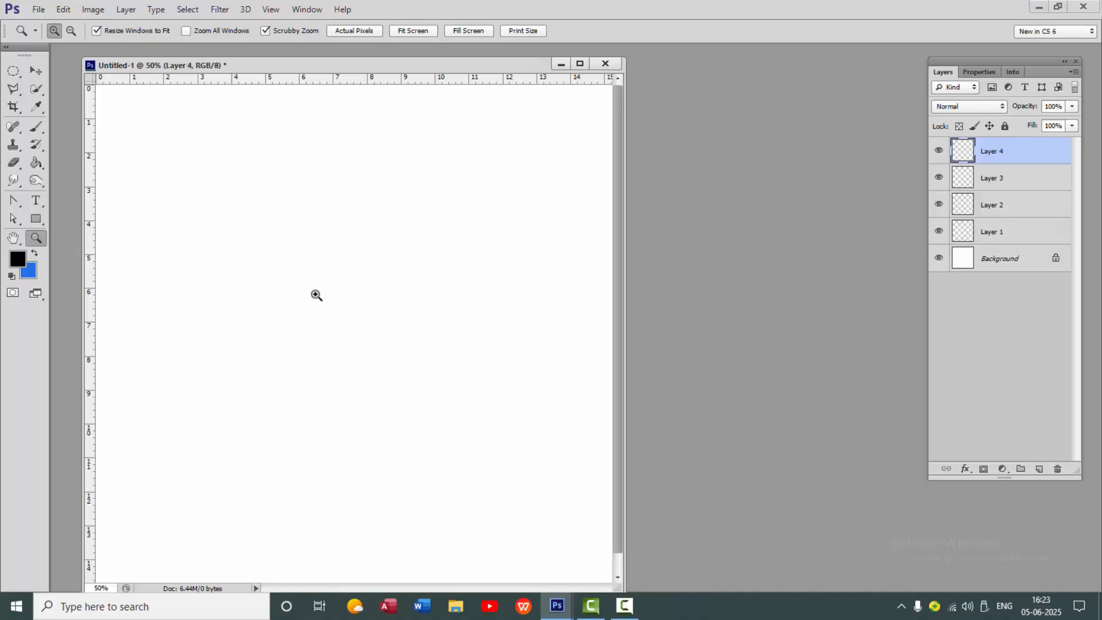
On Layer 1, enter the word "Photoshop" across the middle of the canvas with the Type Mask tool in 72 pt Brush Script Std
click(1004, 233)
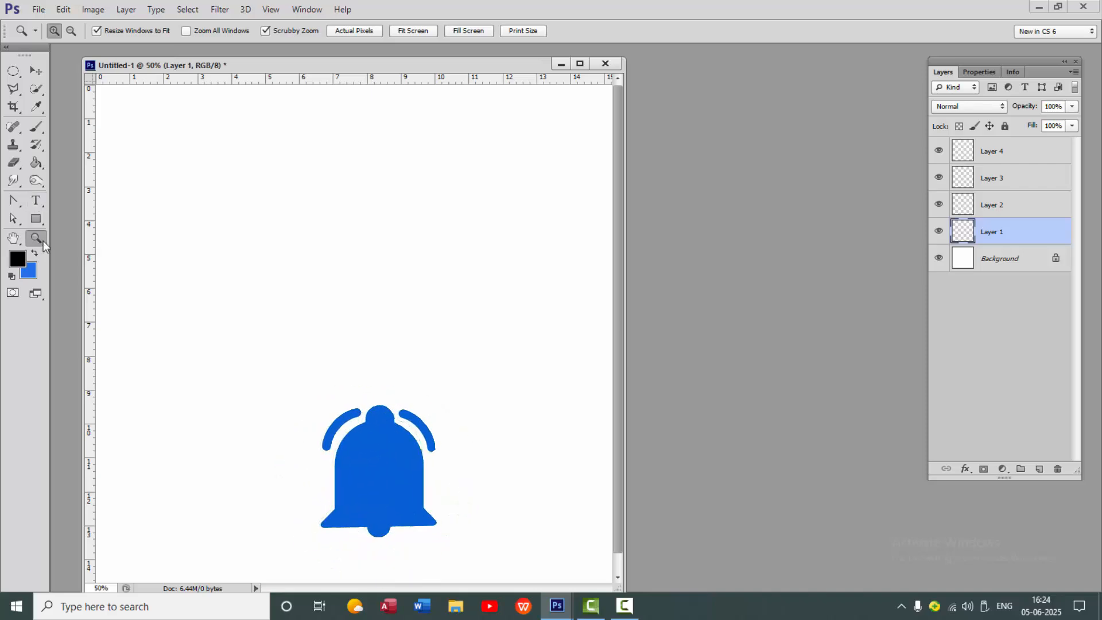
click(36, 202)
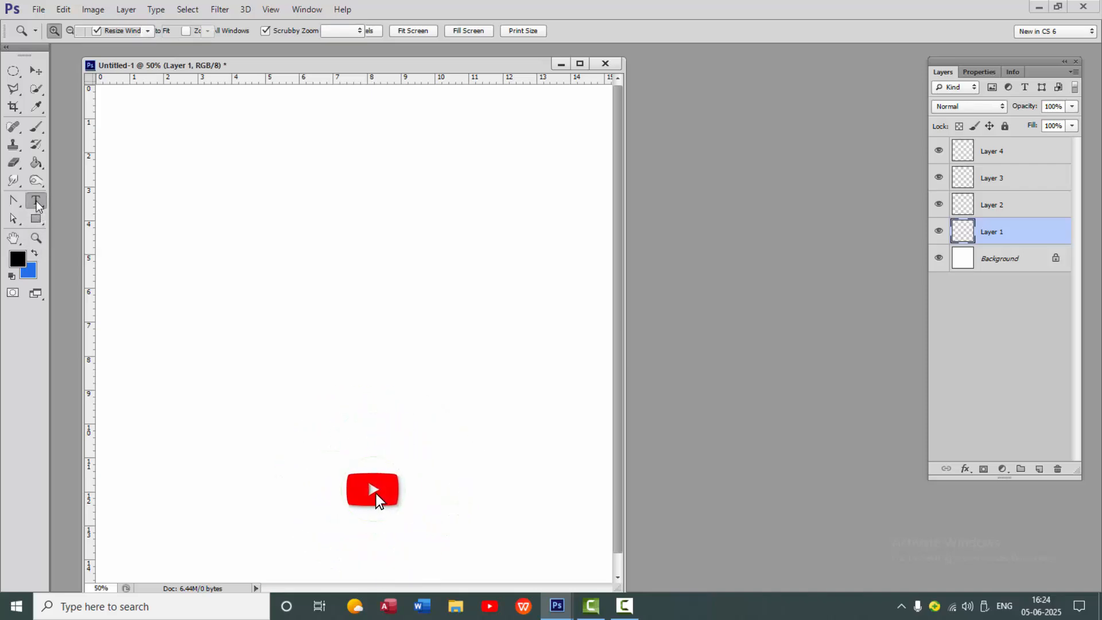
click(118, 224)
click(218, 336)
text(Pho)
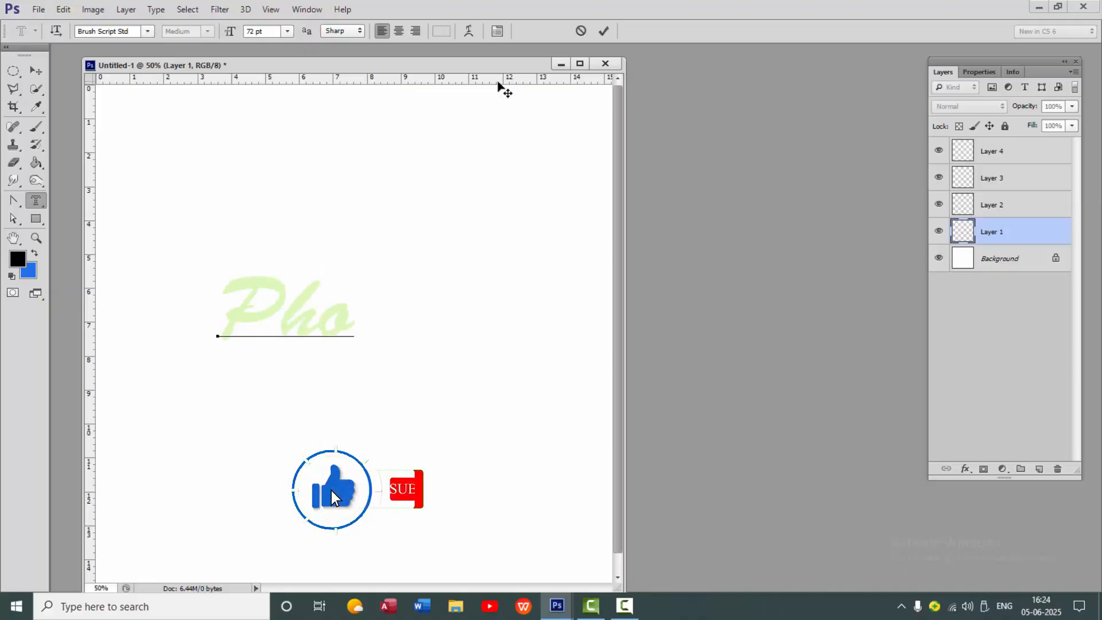
text(toshop)
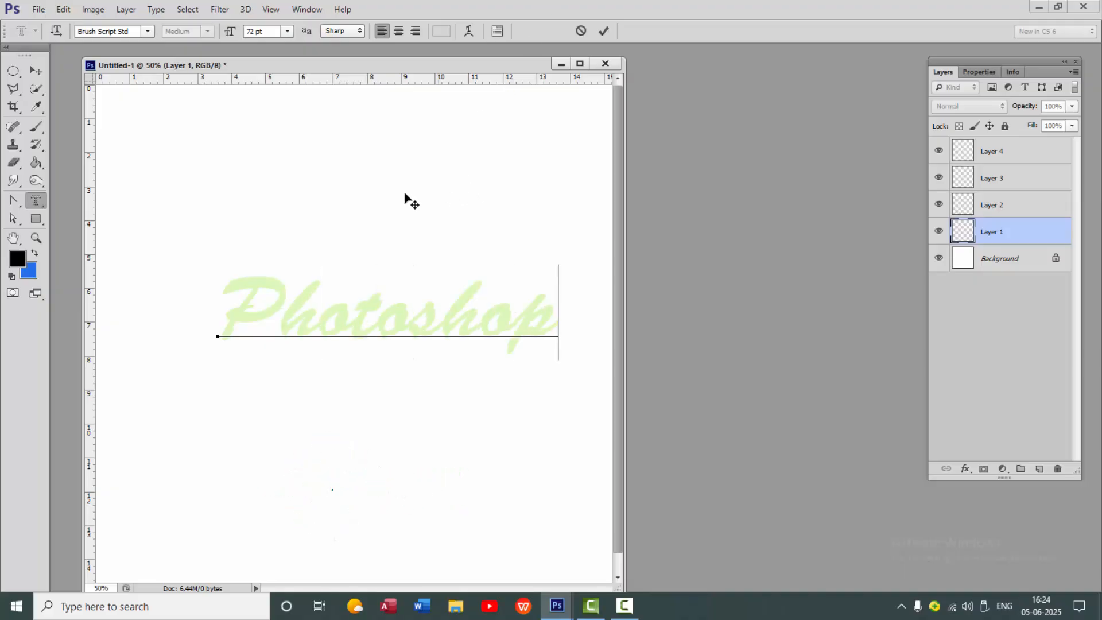
Fill the text-shaped selection with black on Layer 1 and with the blue background colour on Layer 2
click(36, 163)
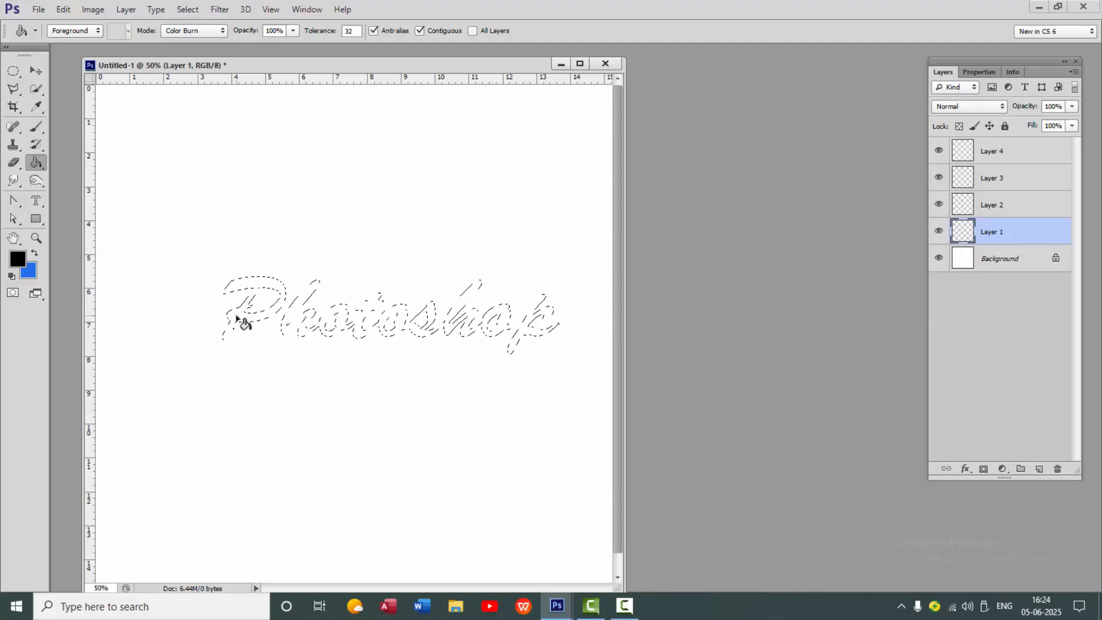
click(997, 208)
click(35, 253)
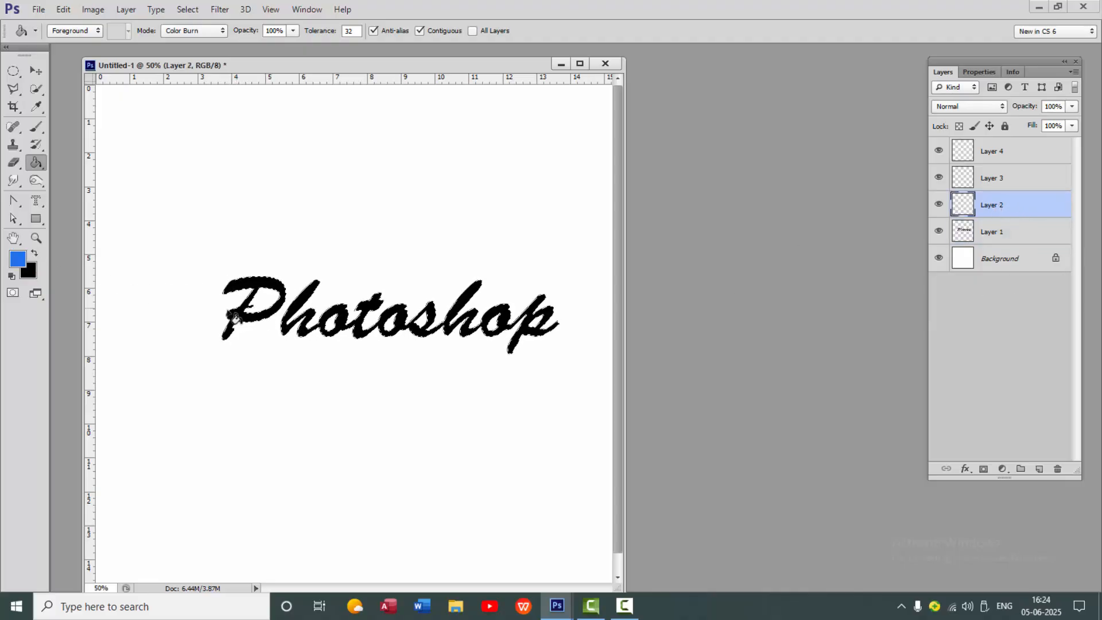
Set the foreground colour to red (#f60734) and fill the text-shaped selection with it on Layer 3
click(983, 182)
click(18, 258)
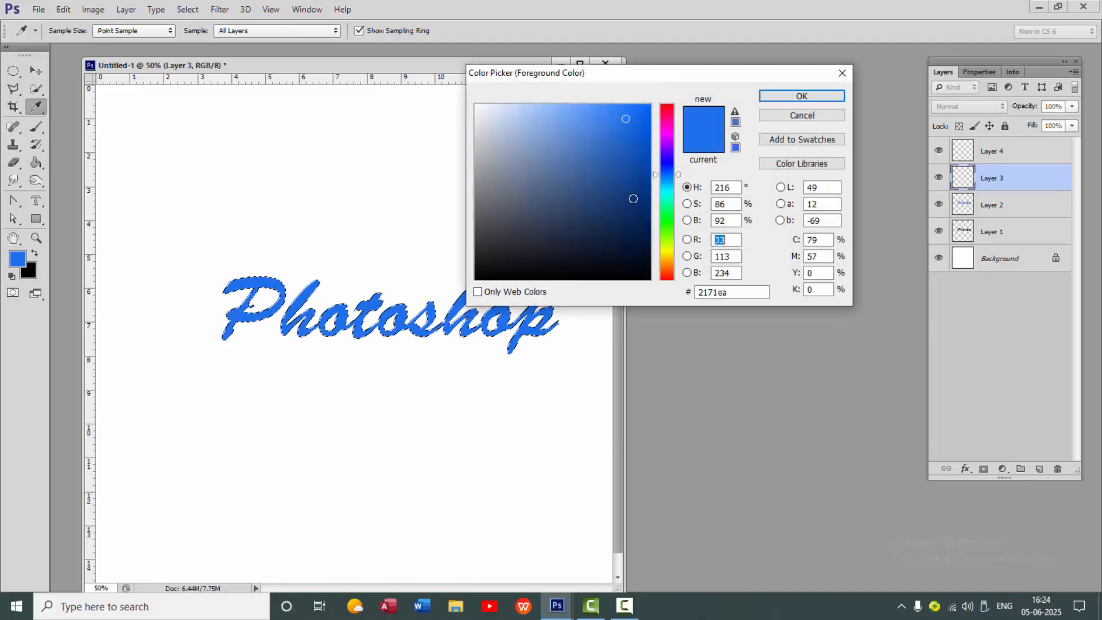
click(667, 111)
click(645, 110)
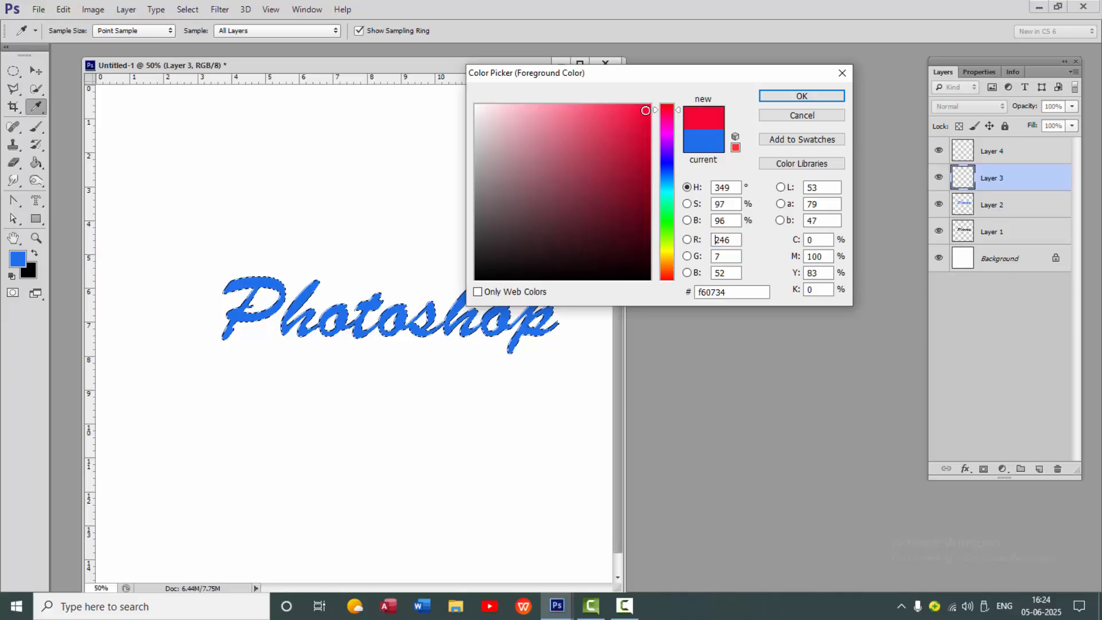
click(775, 97)
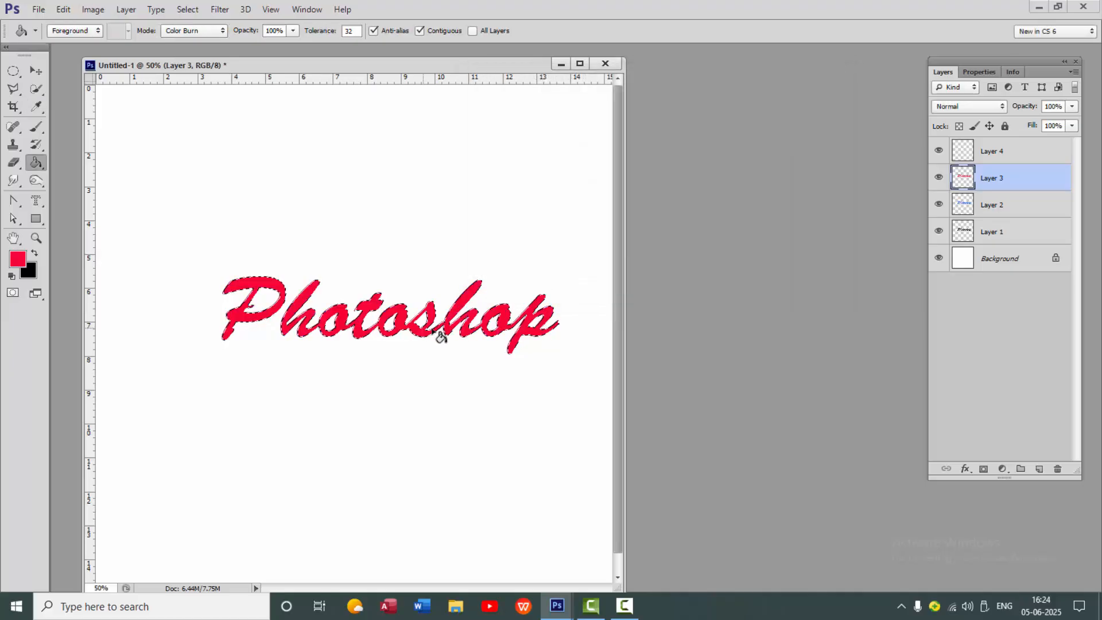
Fill the text-shaped selection on Layer 4 with green (#11ce30) using the Paint Bucket, and deselect it
click(1008, 151)
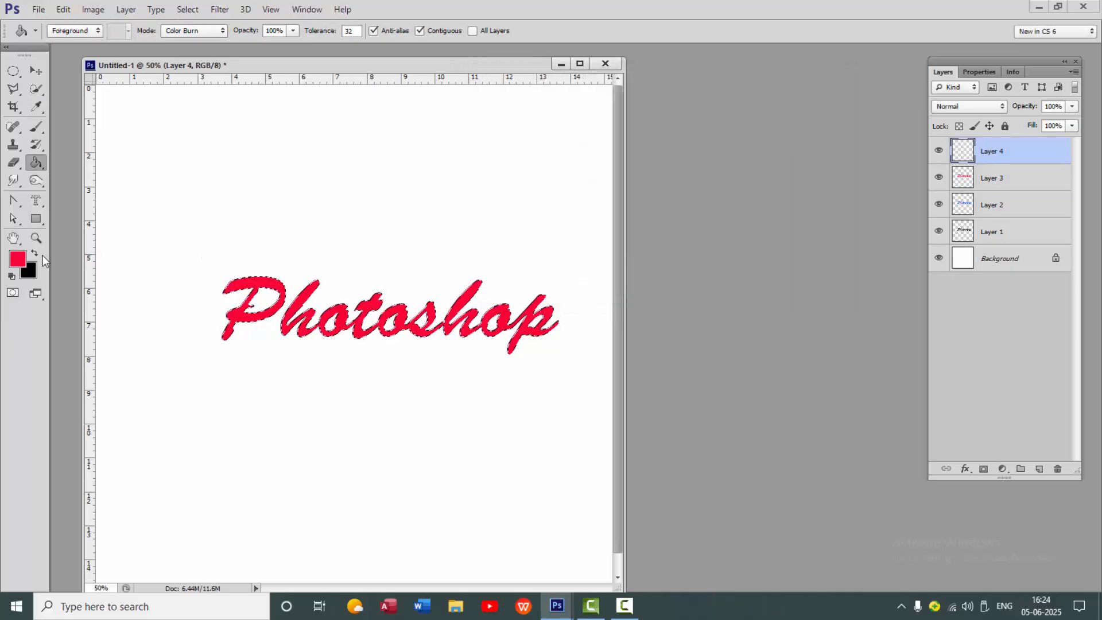
click(18, 259)
drag(668, 241, 667, 219)
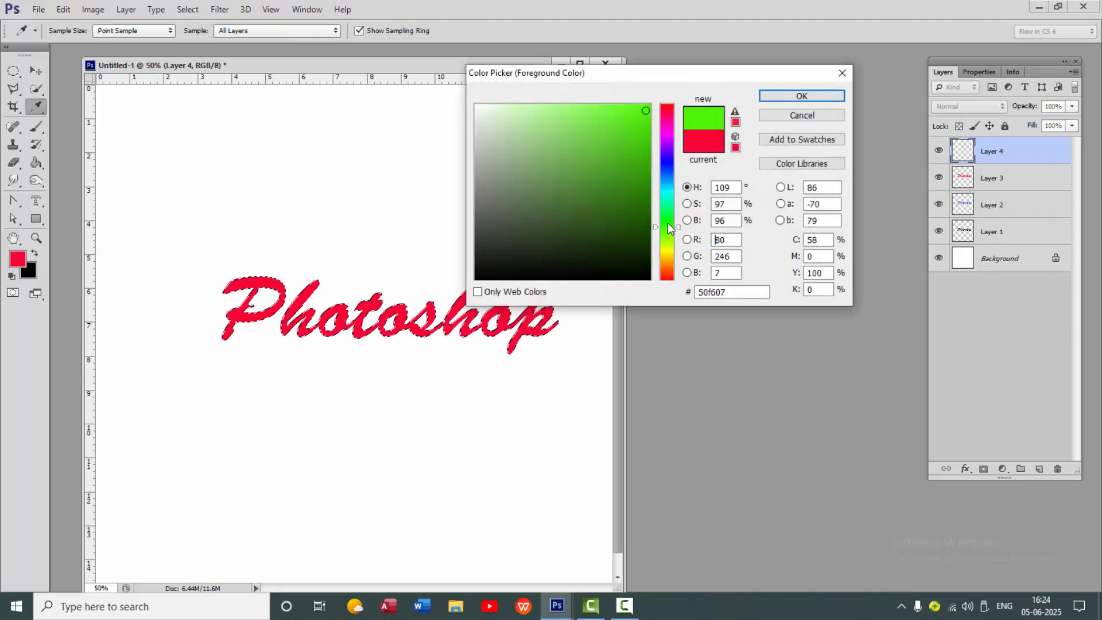
drag(623, 166, 637, 138)
click(799, 96)
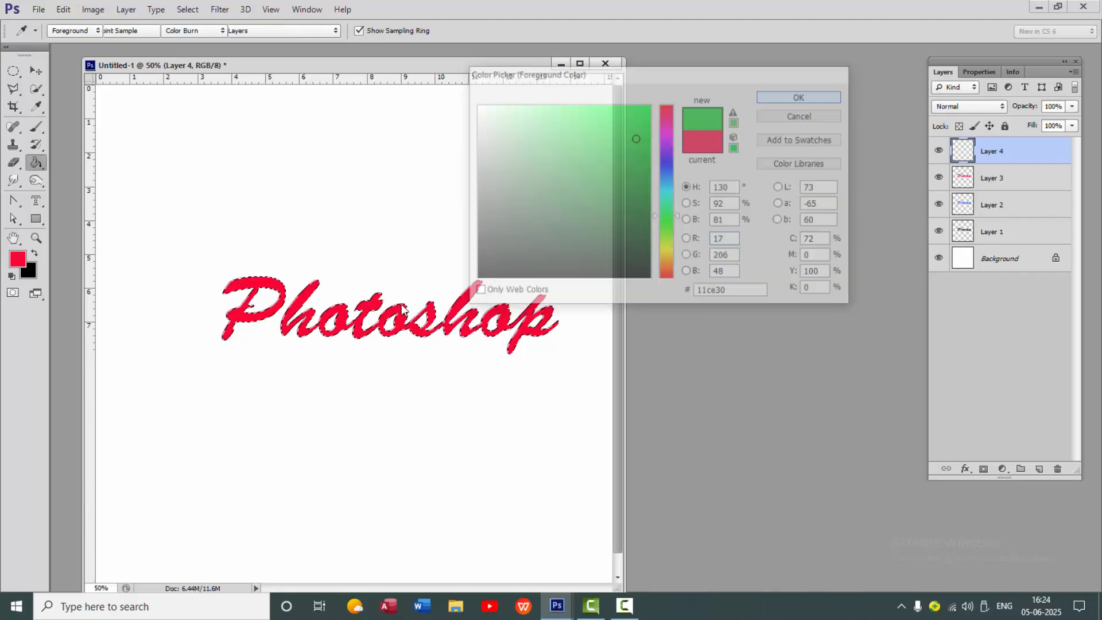
key(g)
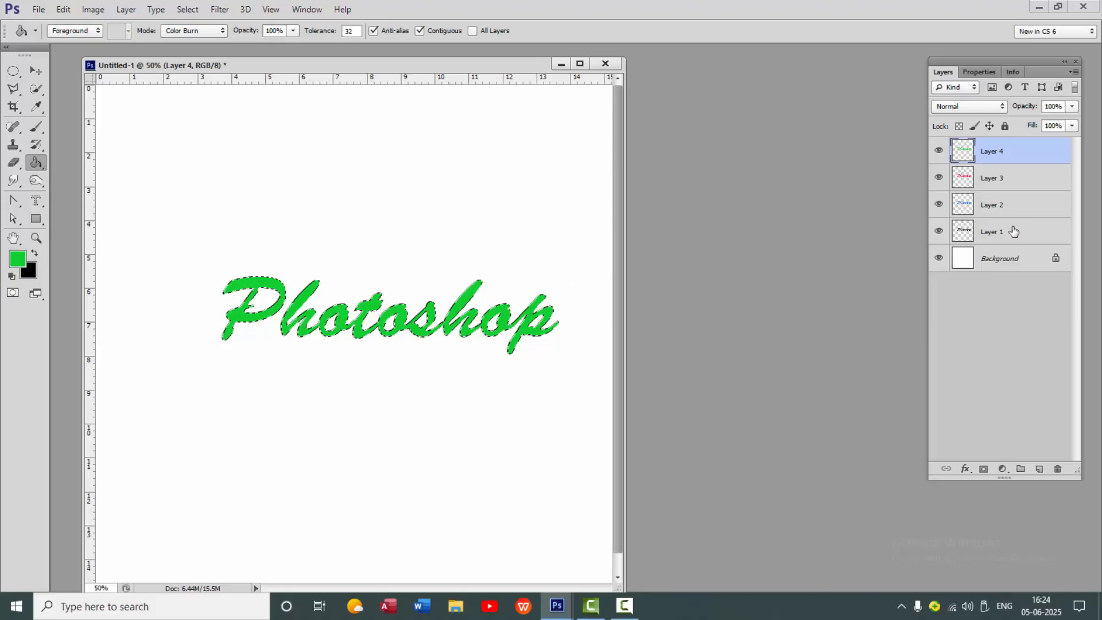
click(187, 10)
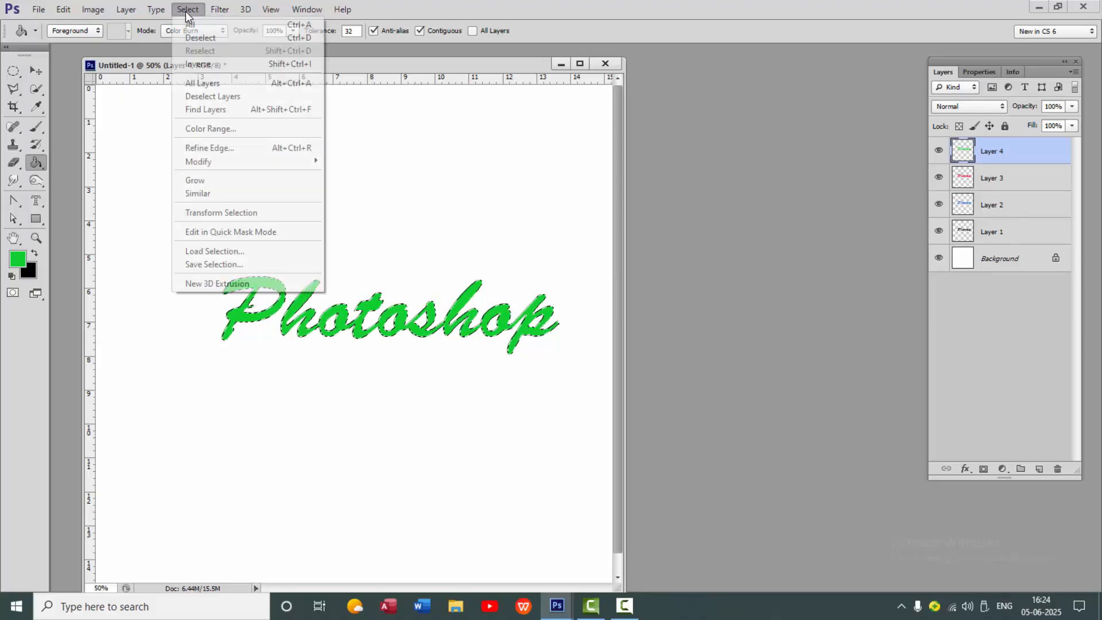
click(200, 37)
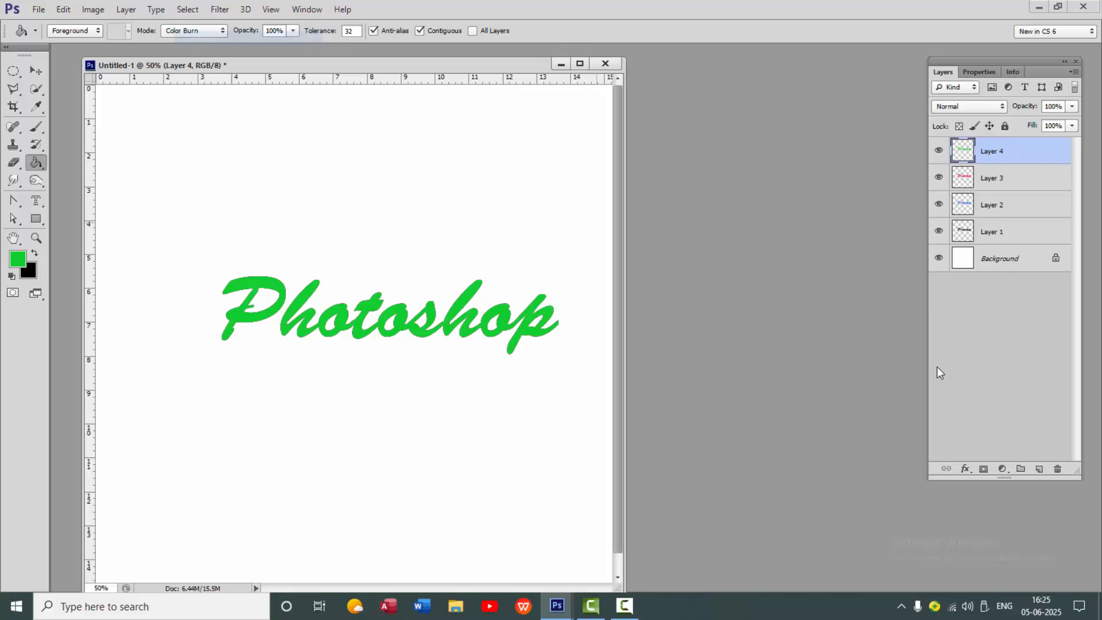
Hide Layers 4, 3, 2 and 1 one after another to view the text colours beneath, and show all four again
click(938, 154)
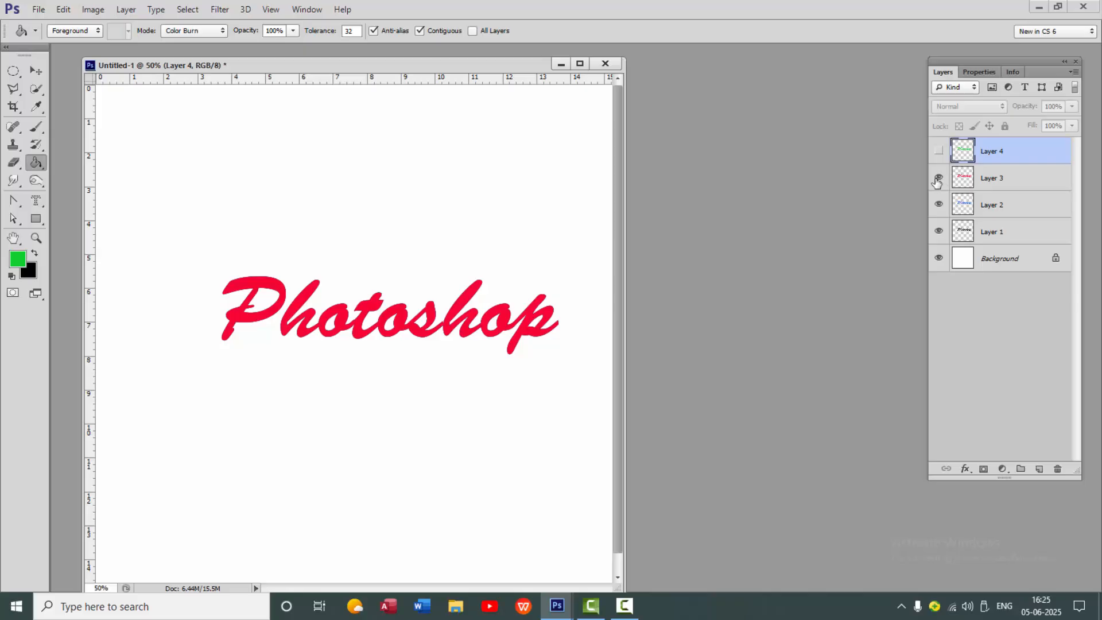
click(938, 179)
click(939, 204)
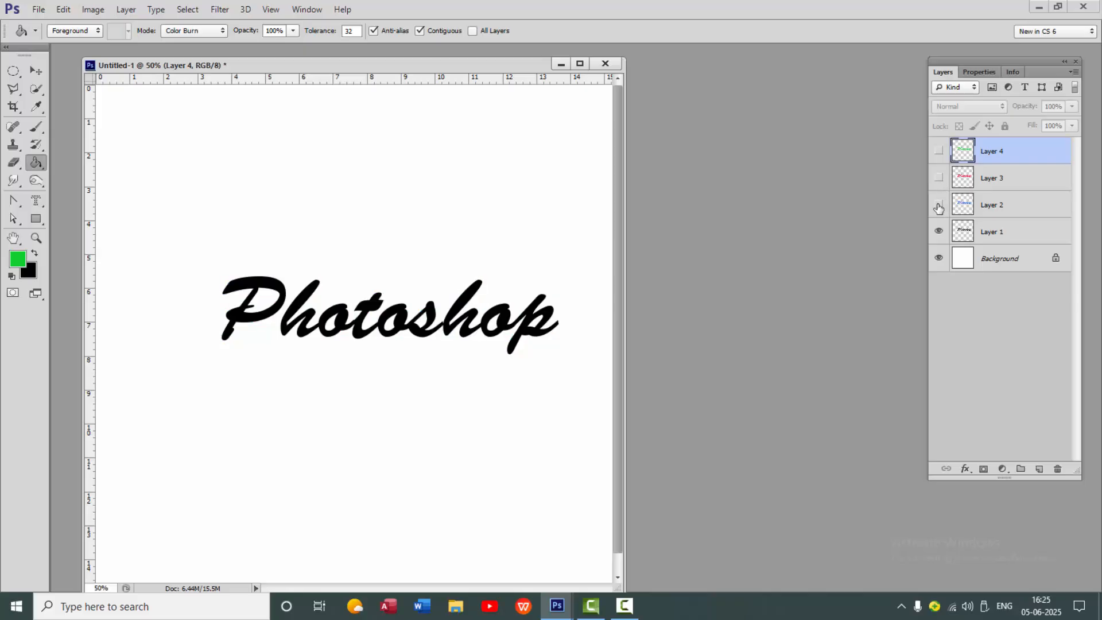
click(939, 231)
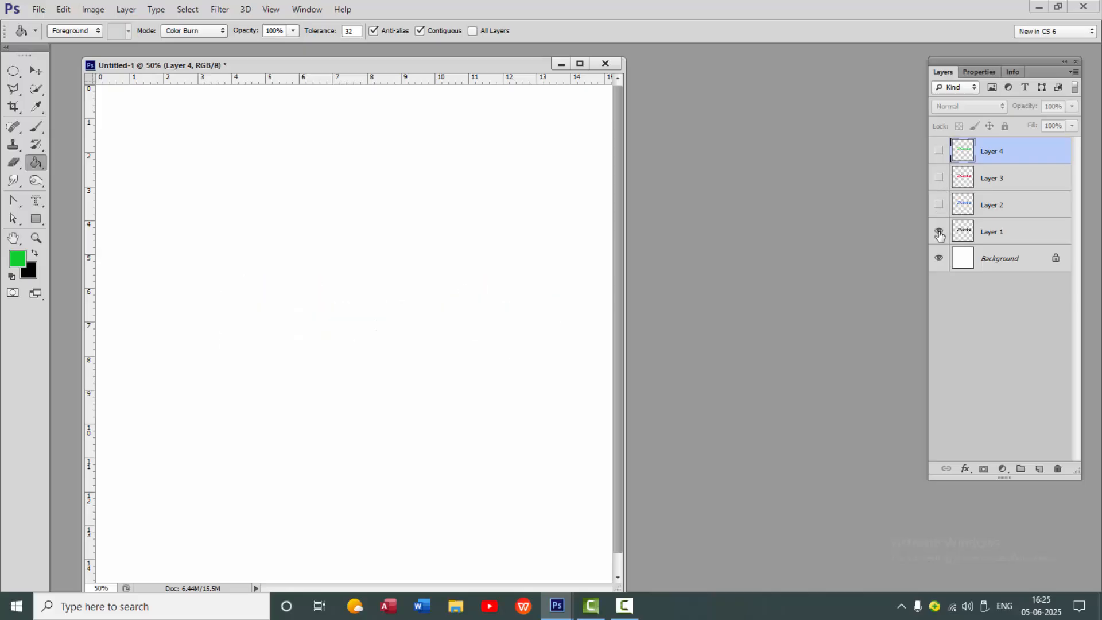
click(939, 232)
click(939, 204)
click(939, 178)
click(938, 151)
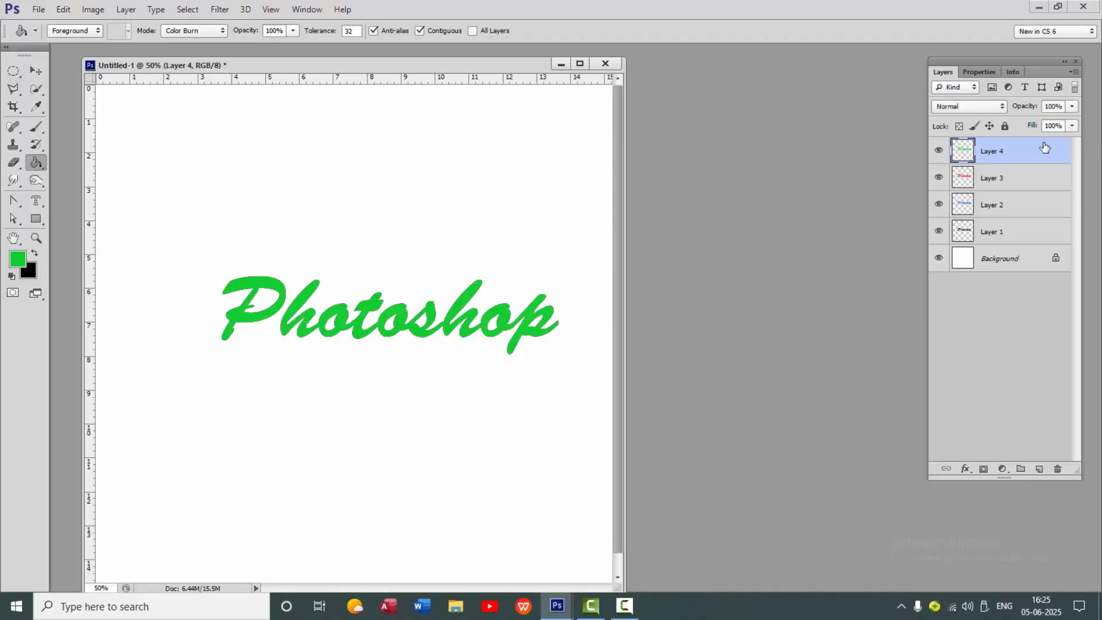
Delete Layer 4 and undo the deletion
drag(1043, 152, 1057, 469)
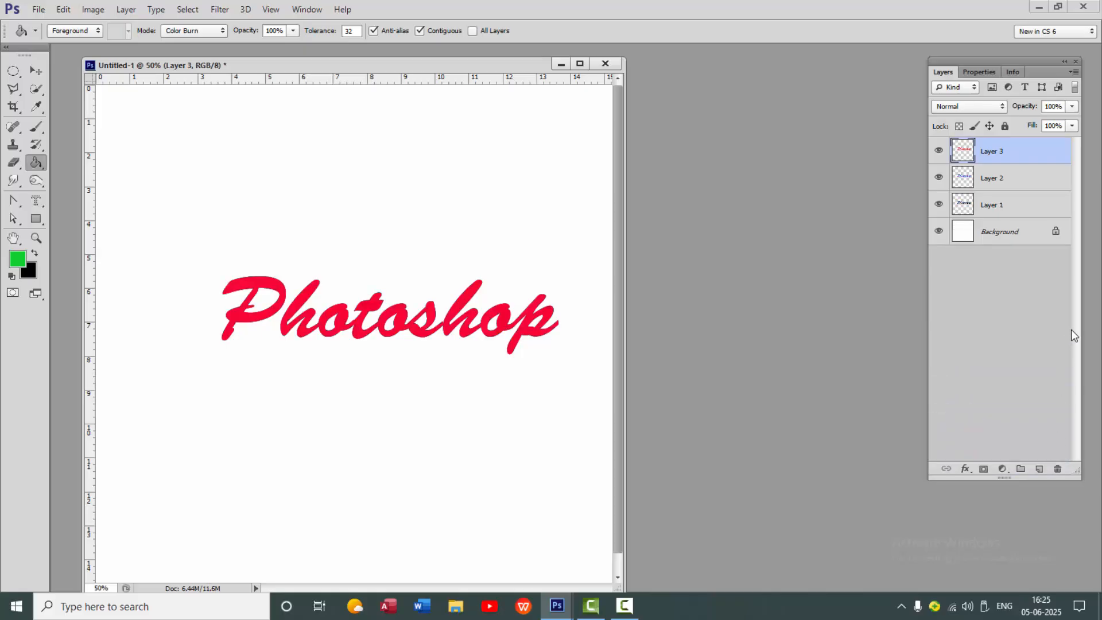
key(ctrl+z)
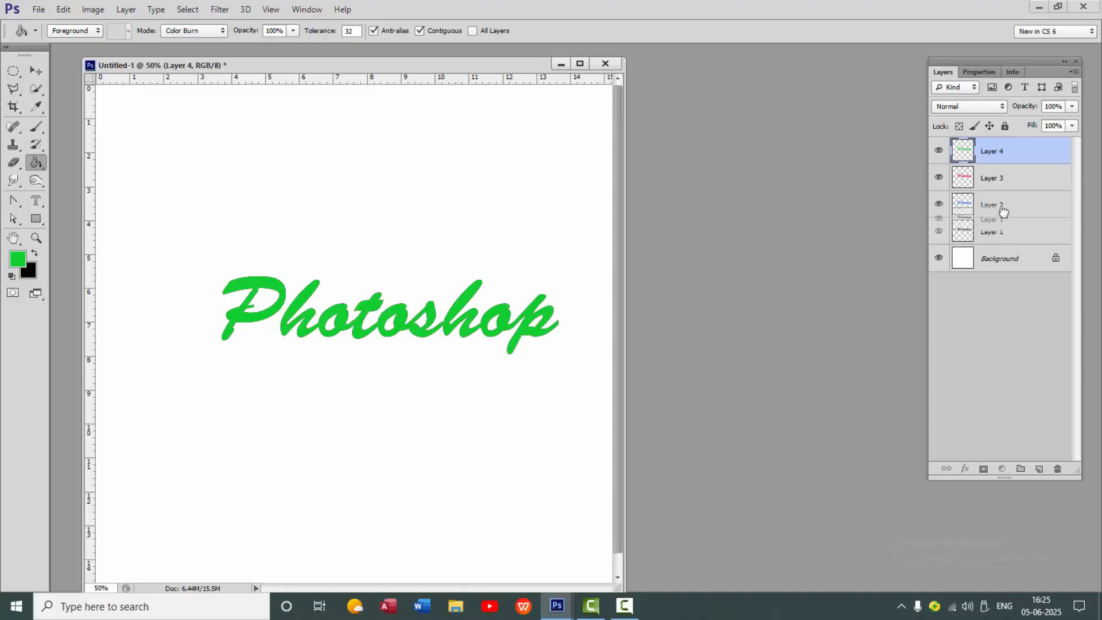
Move the black Layer 1 to the top of the layer stack and place the red Layer 3 above it
drag(1004, 146, 1002, 149)
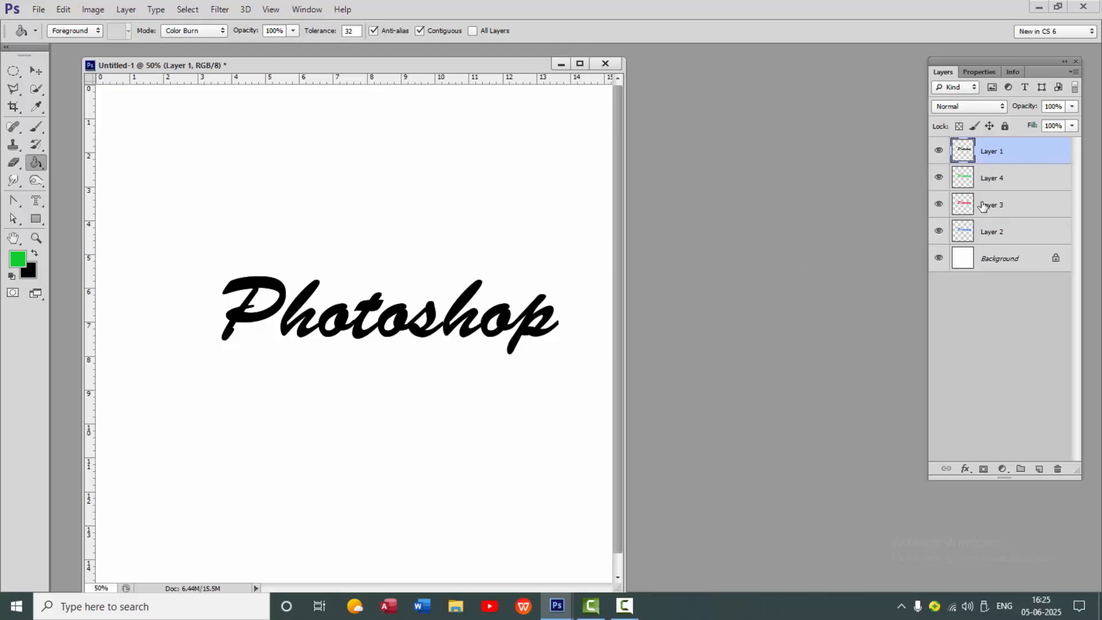
drag(983, 206, 981, 149)
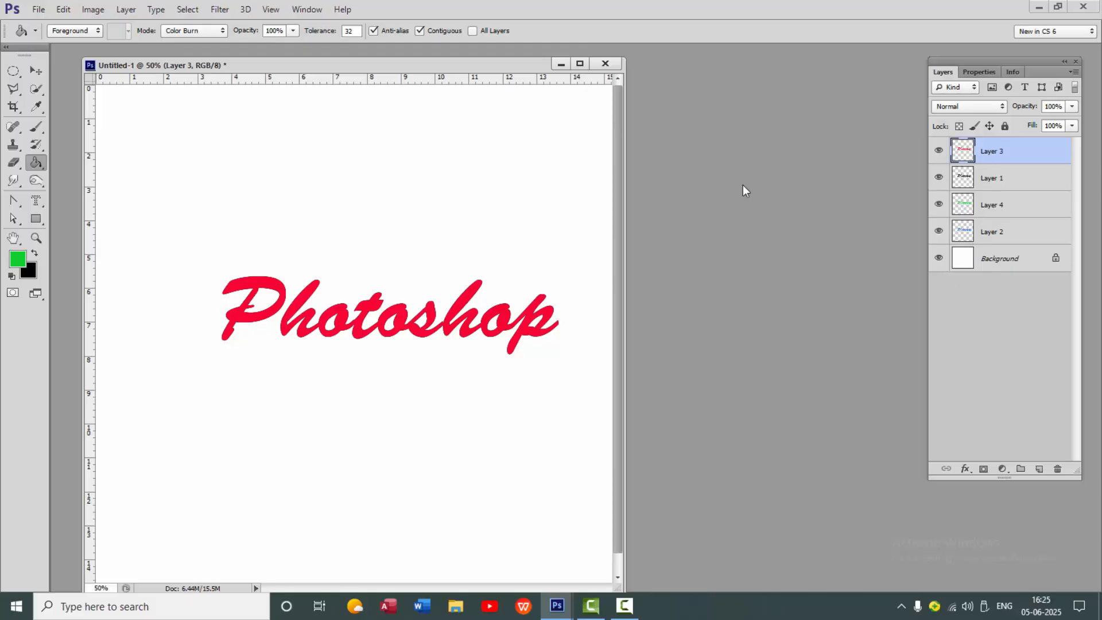
Nudge the green text on Layer 4 slightly right with the Move tool, offsetting it behind the red text
click(36, 71)
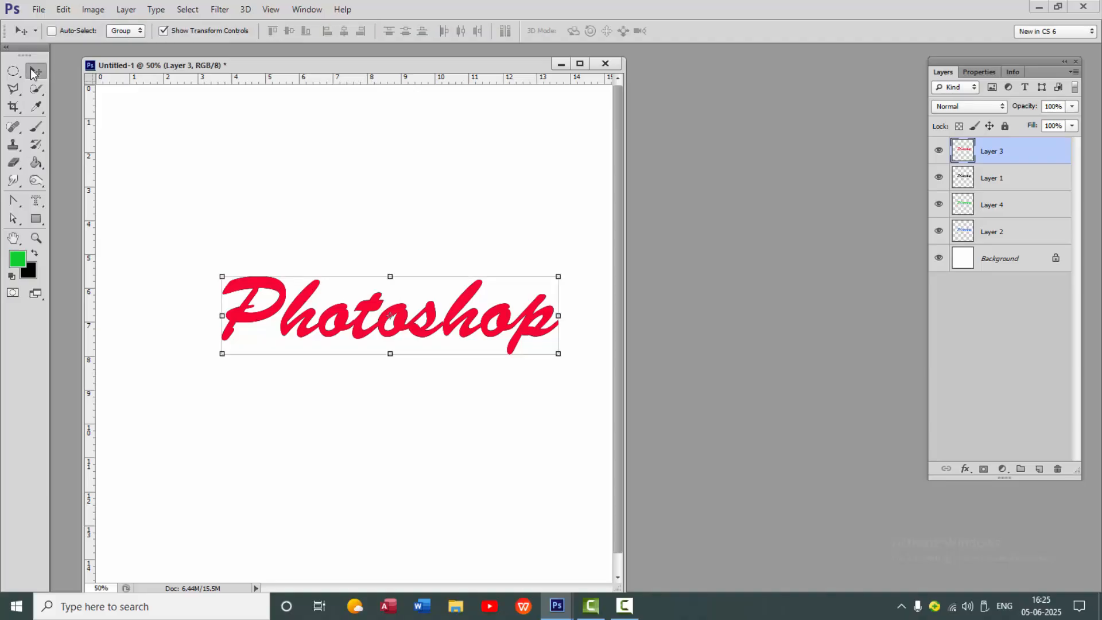
click(1000, 205)
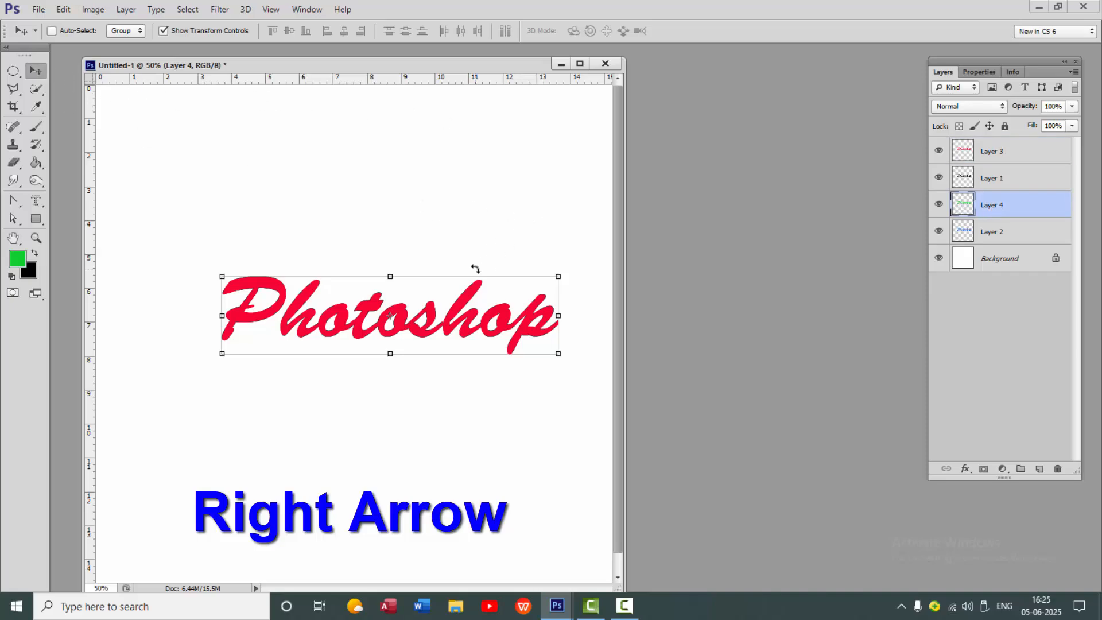
key(Right)
key(Right)
key(Right)
key(Right)
key(Right)
key(Right)
key(Right)
key(Right)
key(Right)
key(Right)
key(Right)
key(Right)
key(Right)
key(Right)
key(Right)
key(Right)
key(Right)
key(Right)
key(Right)
key(Right)
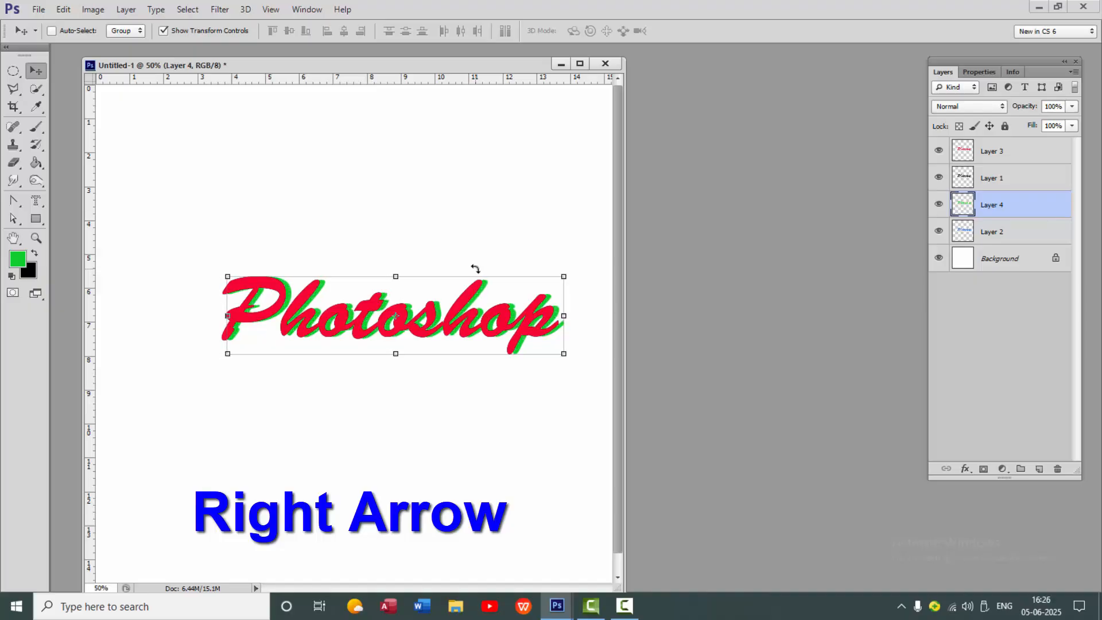
Nudge the green text on Layer 4 back left until it sits exactly beneath the red text
key(Left)
key(Left)
key(Left)
key(Left)
key(Left)
key(Left)
key(Left)
key(Left)
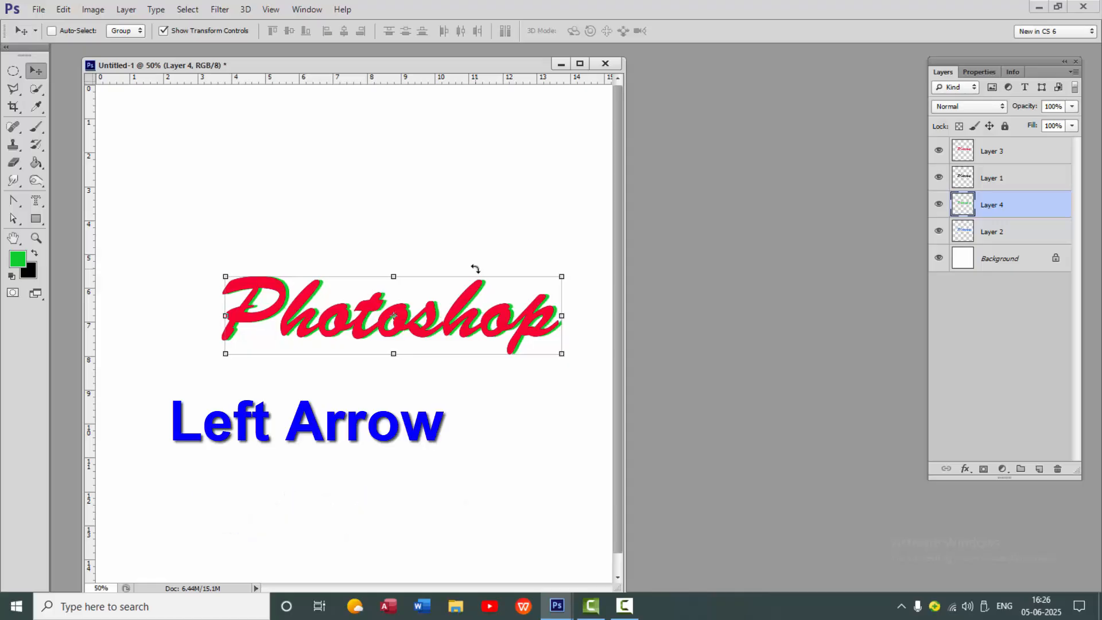
key(Left)
key(Left)
key(Left)
key(Left)
key(Left)
key(Left)
key(Left)
key(Left)
key(Left)
key(Left)
key(Left)
key(Left)
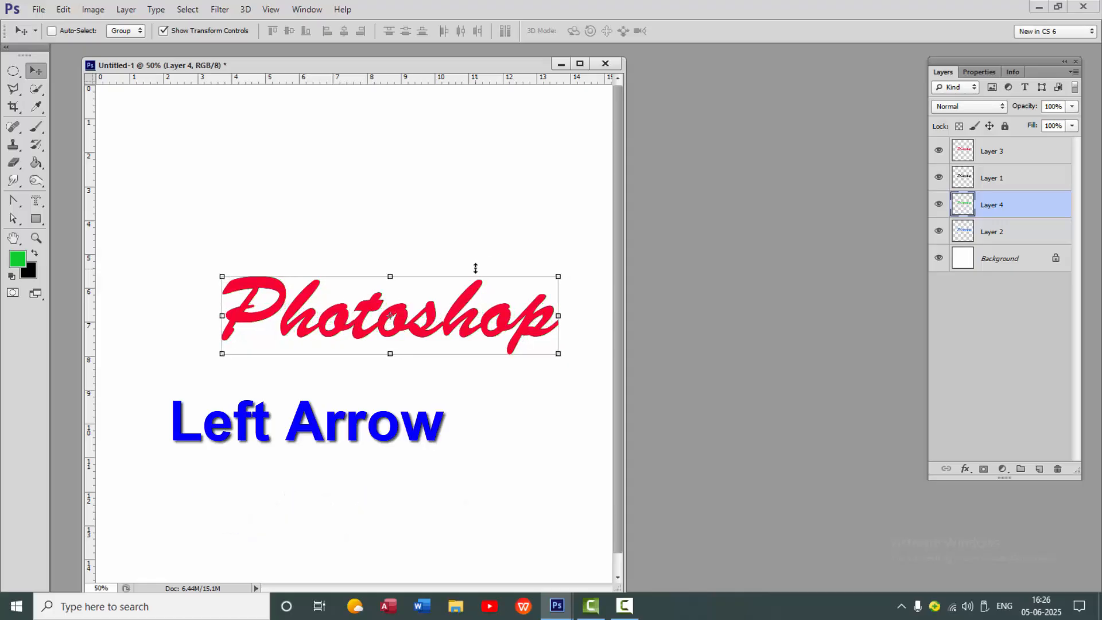
Nudge the blue text on Layer 2 slightly left, offsetting it behind the red text
click(990, 234)
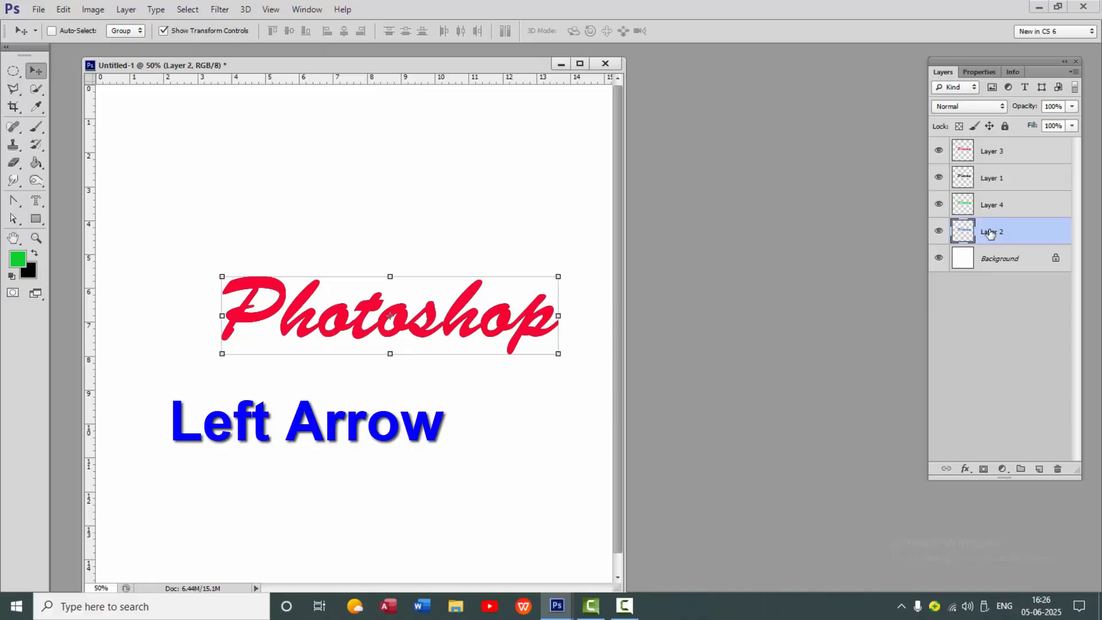
key(Left)
key(Left)
key(Left)
key(Left)
key(Left)
key(Left)
key(Left)
key(Left)
key(Left)
key(Left)
key(Left)
key(Left)
key(Left)
key(Left)
key(Left)
key(Left)
key(Left)
key(Left)
key(Left)
key(Left)
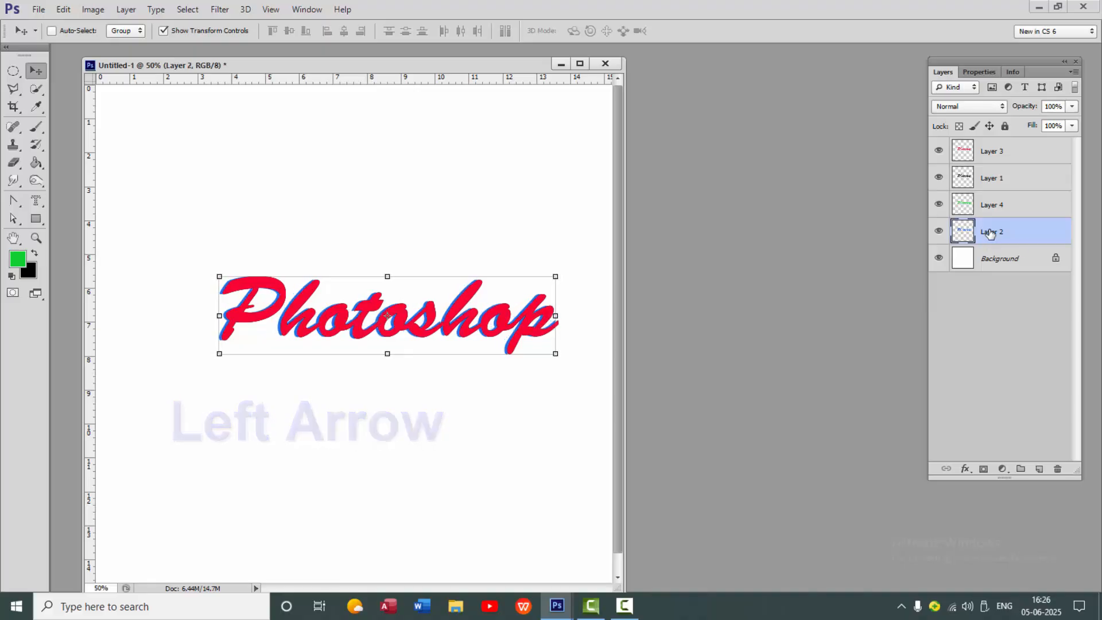
Nudge the blue text on Layer 2 back right until it is hidden beneath the red text
key(Right)
key(Right)
key(Right)
key(Right)
key(Right)
key(Right)
key(Right)
key(Right)
key(Right)
key(Right)
key(Right)
key(Right)
key(Right)
key(Right)
key(Right)
key(Right)
key(Right)
key(Right)
key(Right)
key(Right)
key(Right)
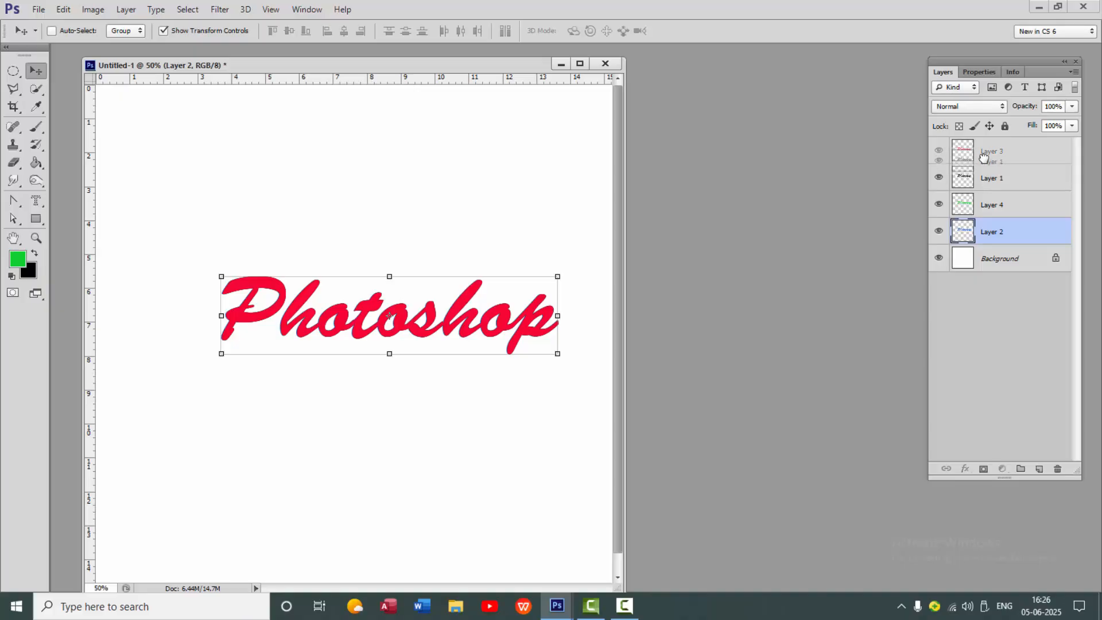
Move the black Layer 1 to the top of the stack and nudge the red text on Layer 3 slightly right
drag(984, 147, 985, 148)
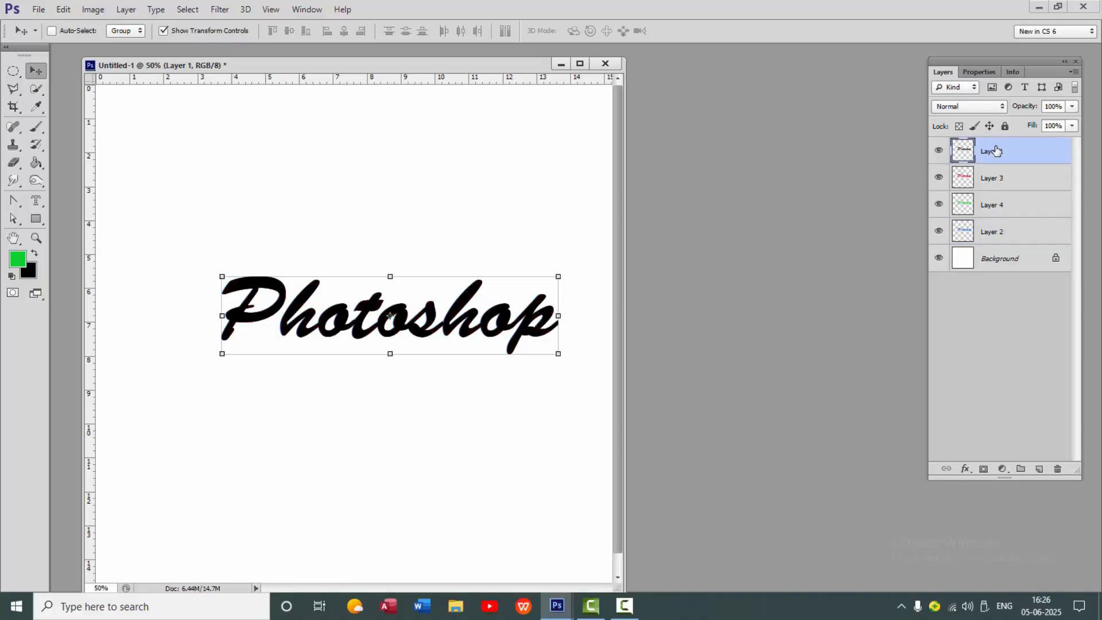
click(990, 179)
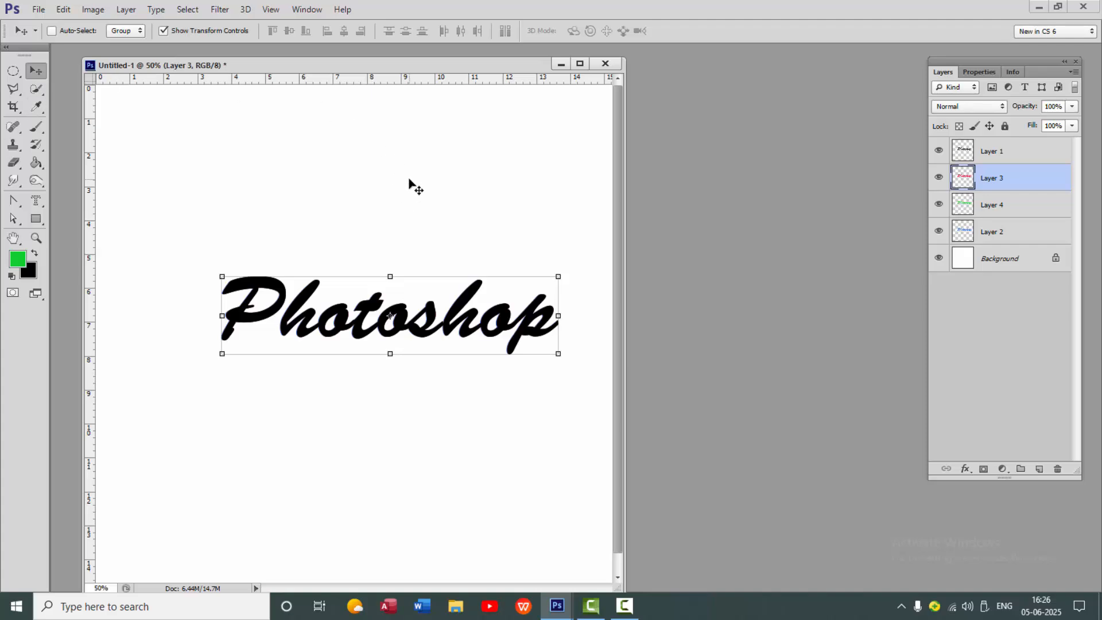
key(Right)
key(Right)
key(Right)
key(Right)
key(Right)
key(Right)
key(Right)
key(Right)
key(Right)
key(Right)
key(Right)
key(Right)
key(Right)
key(Right)
key(Right)
key(Right)
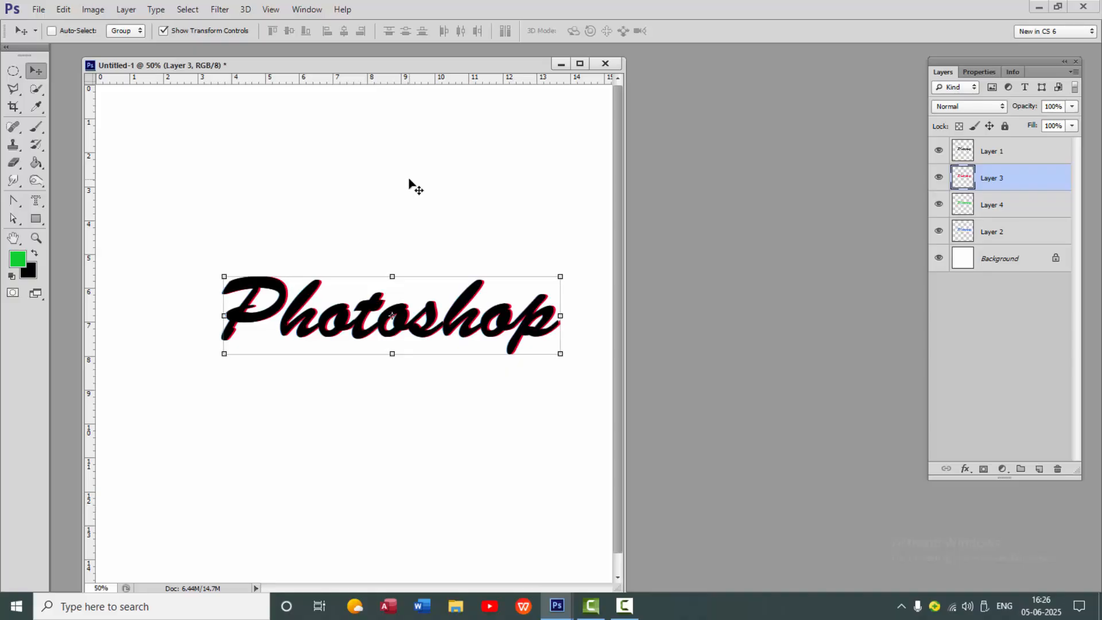
Nudge the red text on Layer 3 back left beneath the black text
key(Left)
key(Left)
key(Left)
key(Left)
key(Left)
key(Left)
key(Left)
key(Left)
key(Left)
key(Left)
key(Left)
key(Left)
key(Left)
key(Left)
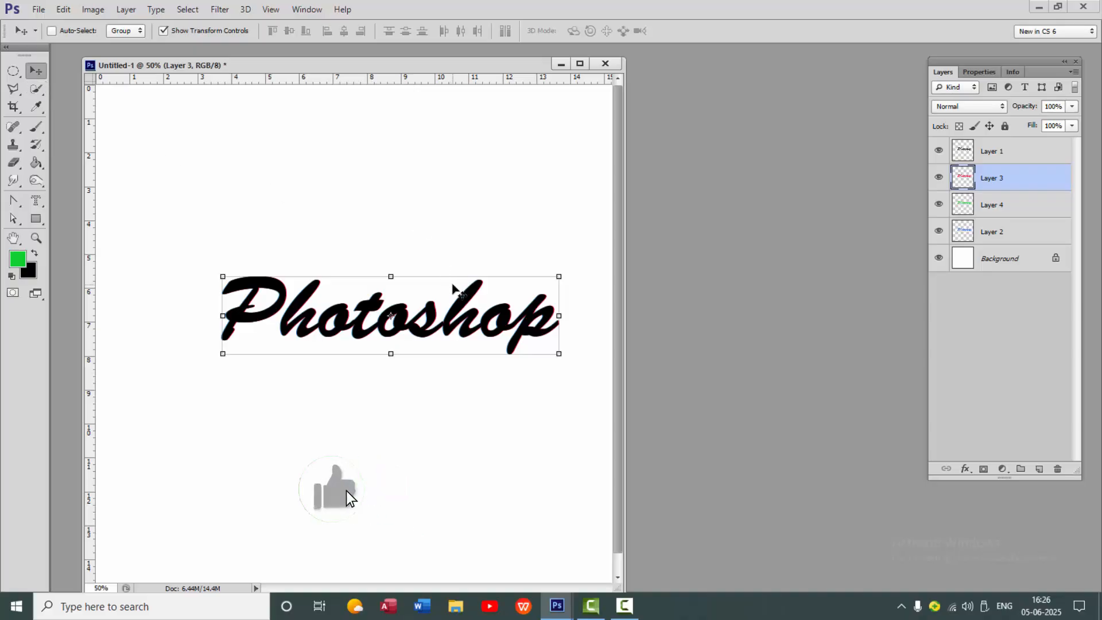
mouse_move(454, 287)
mouse_down()
mouse_move(467, 290)
mouse_move(452, 285)
mouse_up()
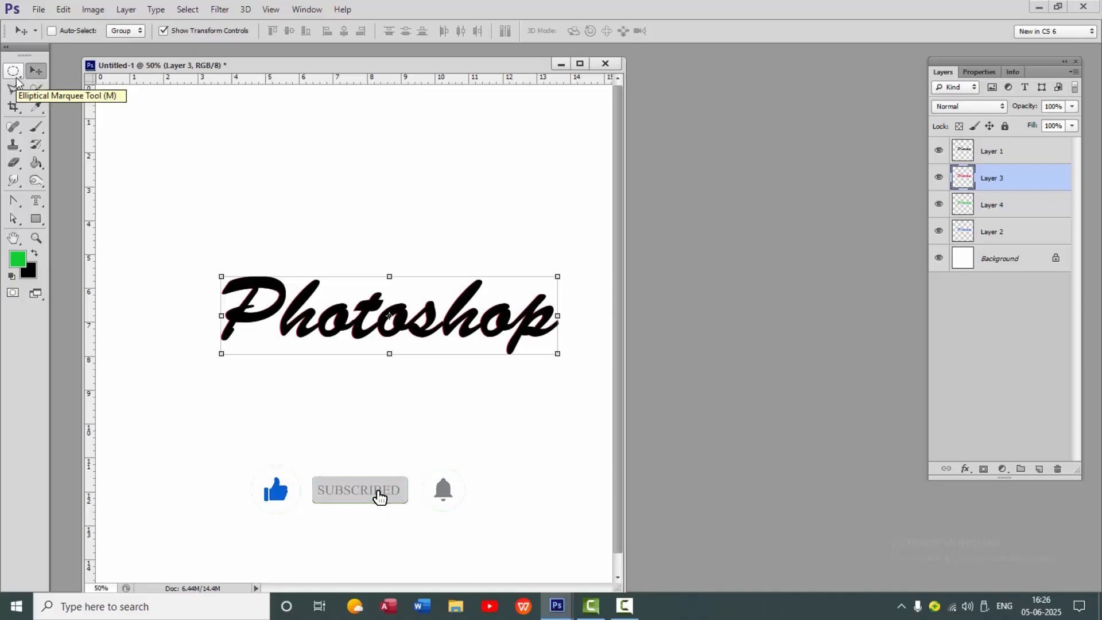
Draw a wide elliptical selection over the upper half of the word and delete that part of the black text on Layer 1
click(1003, 155)
click(13, 71)
drag(191, 205, 636, 315)
key(Delete)
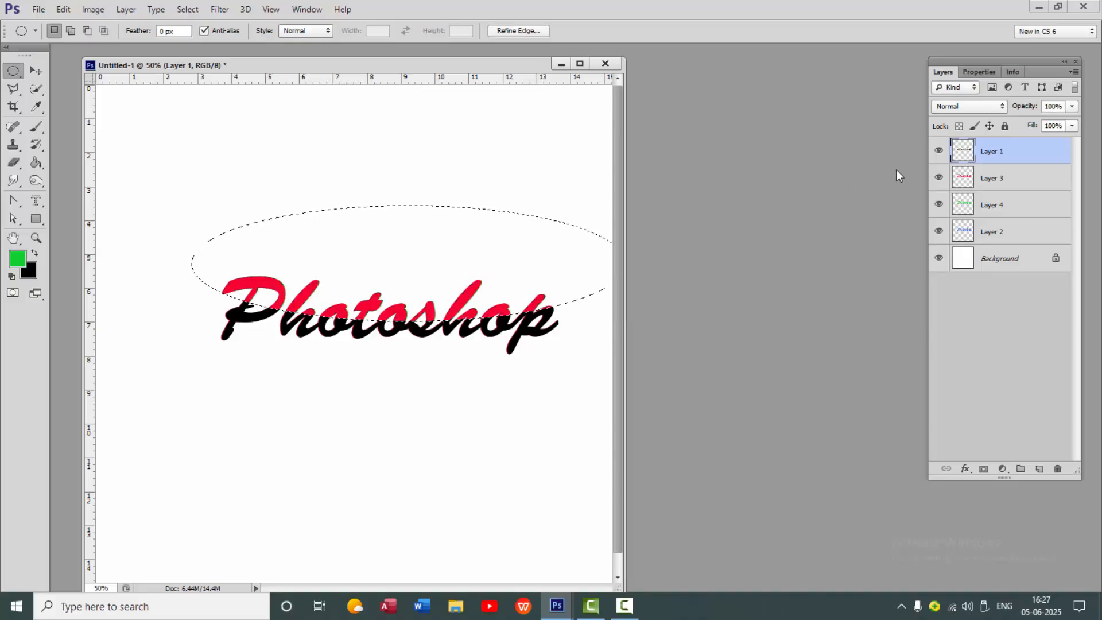
Shift the elliptical selection slightly upward, delete the enclosed red text on Layer 3, and remove the selection
click(983, 177)
drag(447, 262, 427, 241)
key(shift+alt+BackSpace)
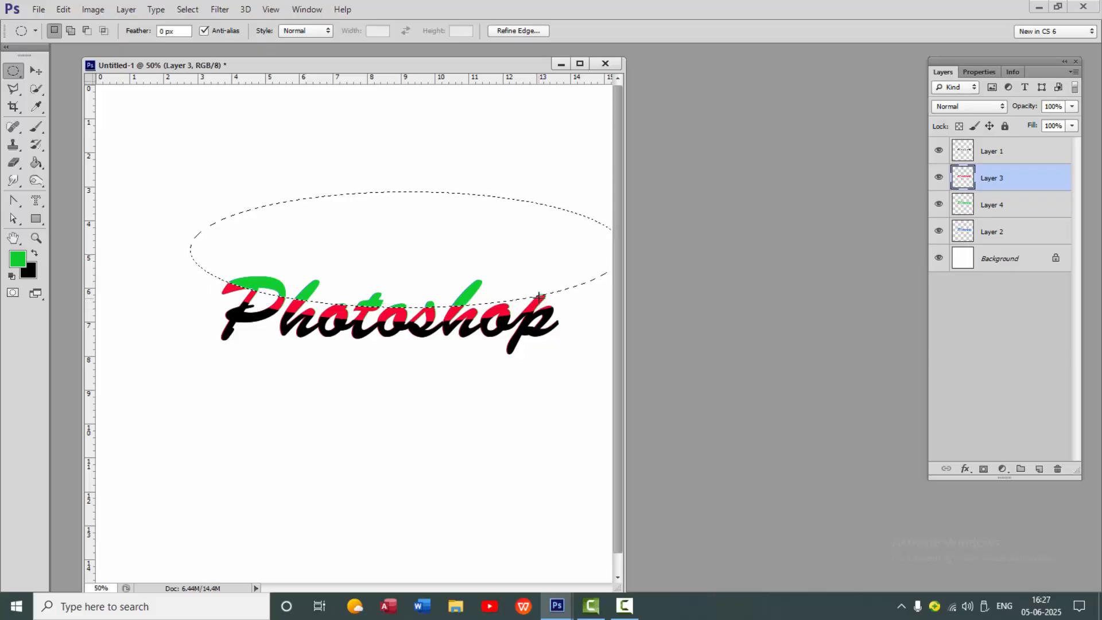
click(353, 160)
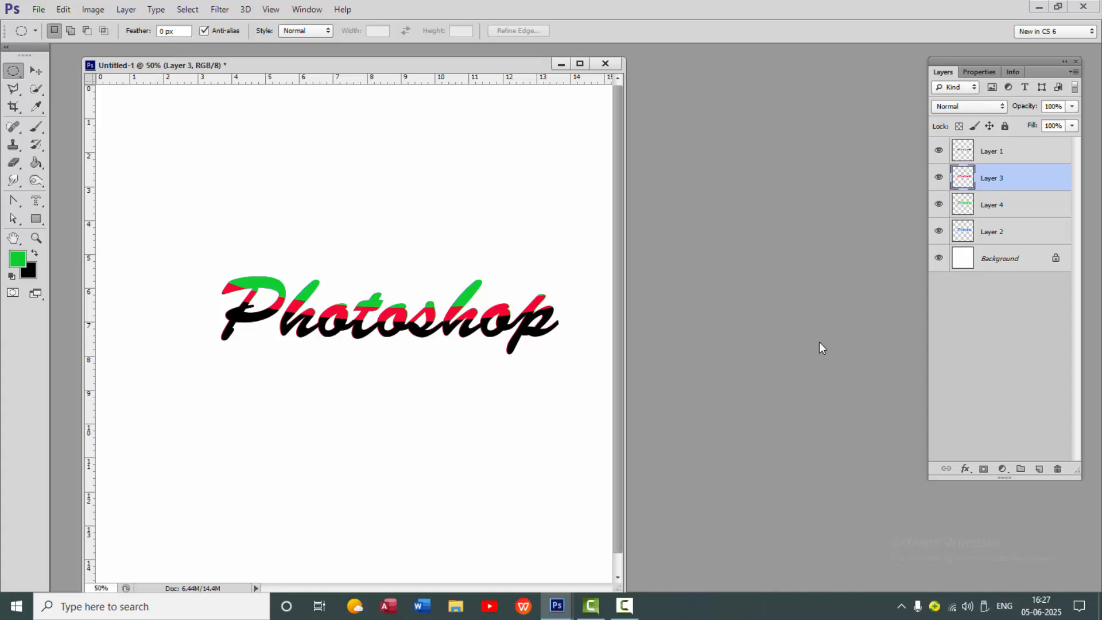
Delete the black Layer 1 and the red Layer 3
click(1000, 152)
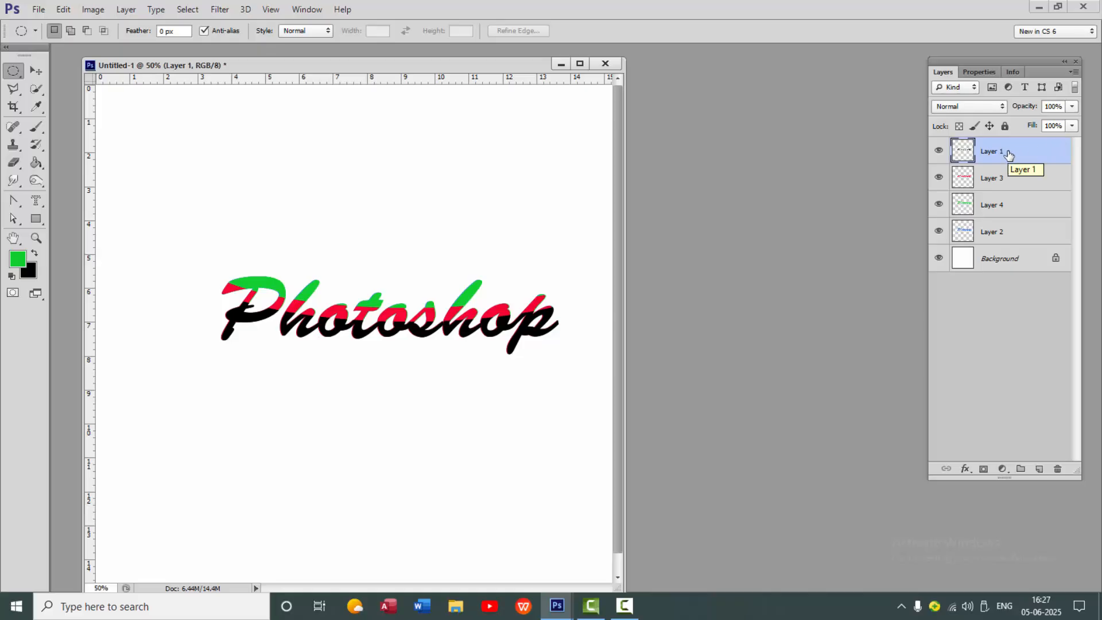
drag(1023, 152, 1049, 468)
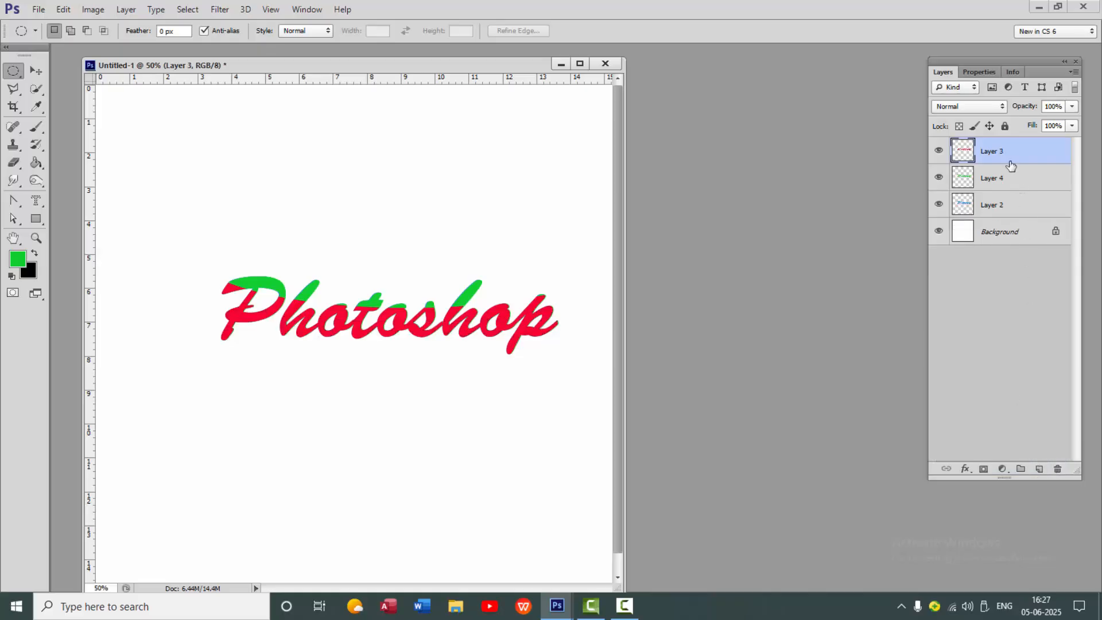
drag(1011, 165, 1058, 469)
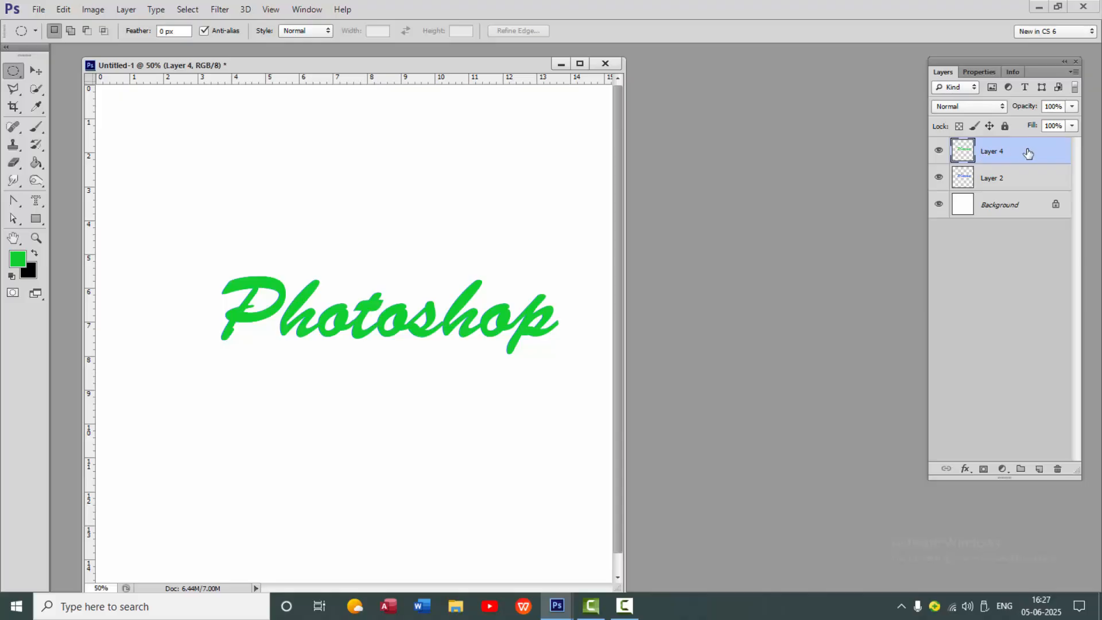
Erase patches of the green text on Layer 4 with the Eraser at 100% opacity, exposing the blue text beneath
click(14, 165)
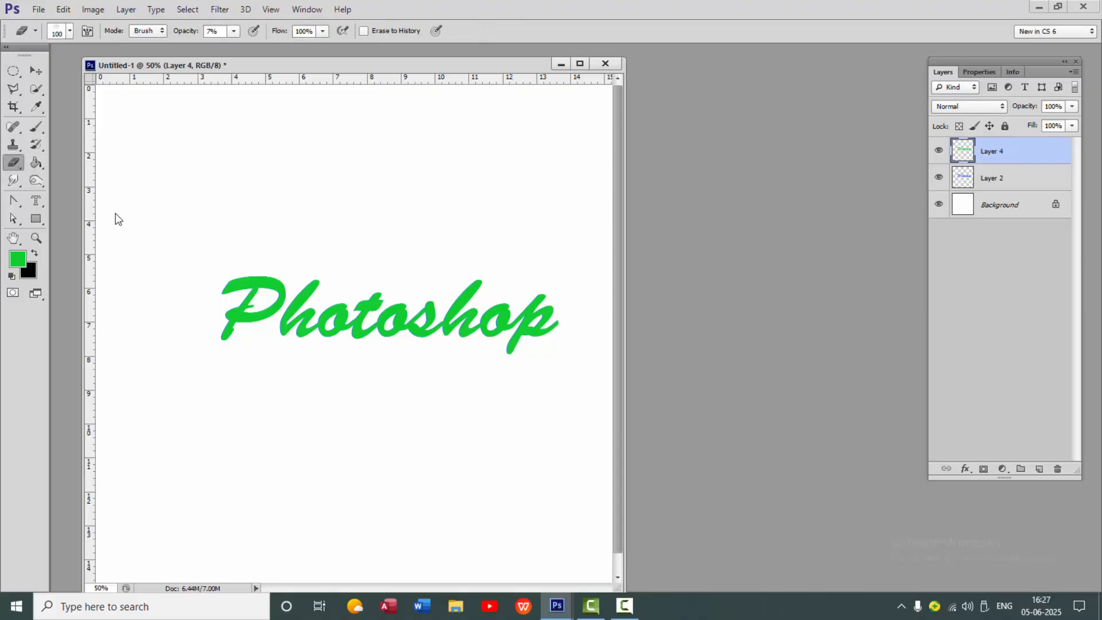
drag(271, 305, 351, 311)
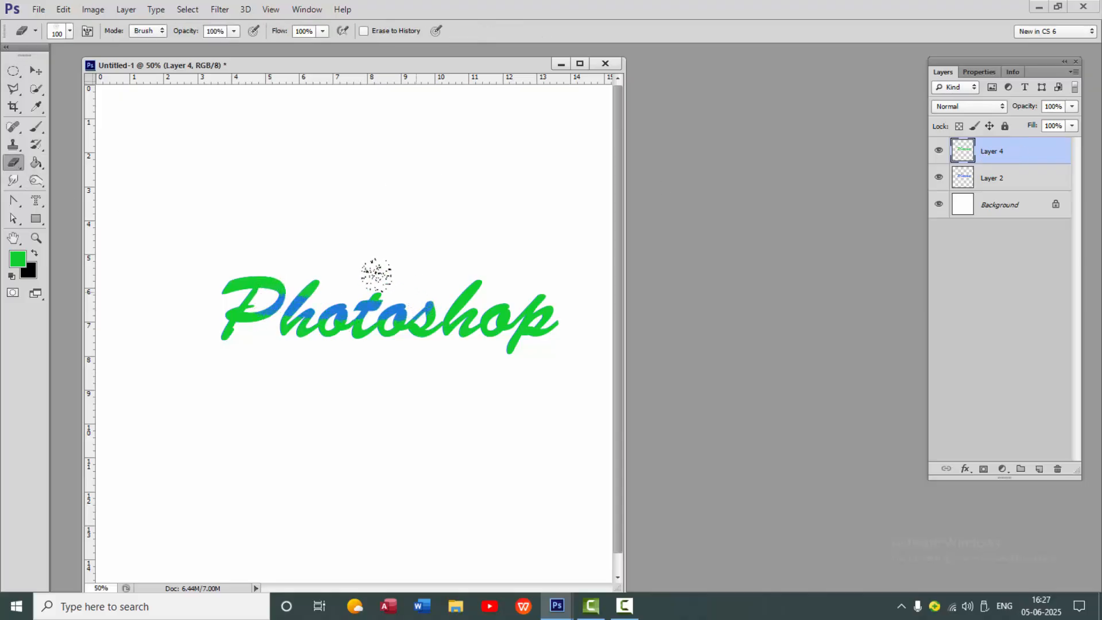
mouse_move(258, 268)
mouse_down()
mouse_move(230, 300)
mouse_move(423, 330)
mouse_move(504, 262)
mouse_up()
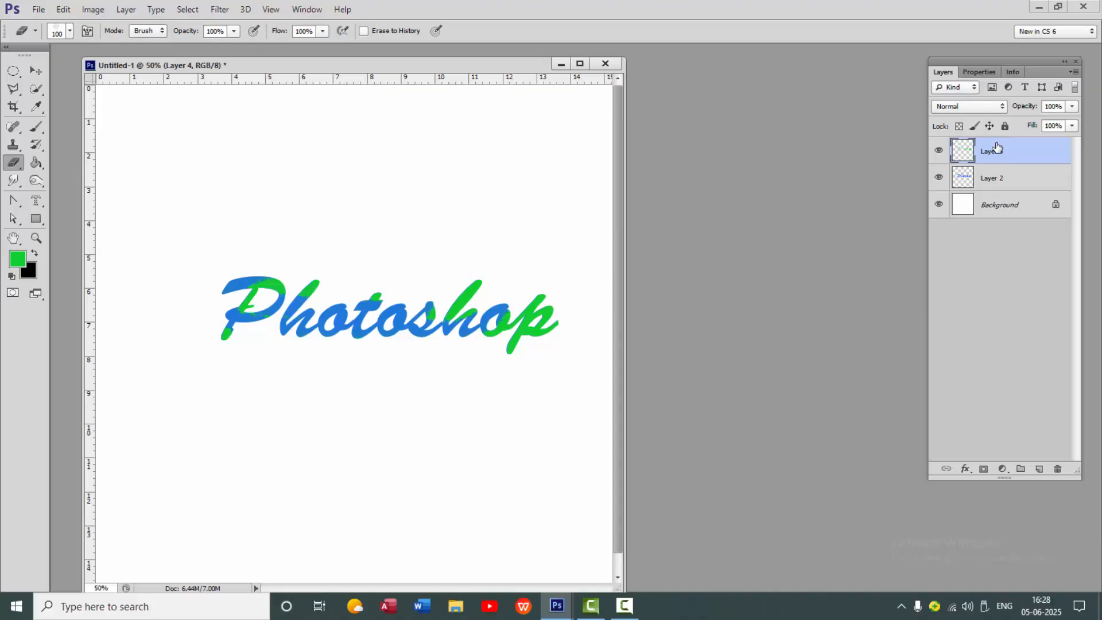
Delete the green Layer 4 and the blue Layer 2, keeping only the Background
mouse_move(997, 148)
mouse_down()
mouse_move(970, 462)
mouse_move(1058, 469)
mouse_up()
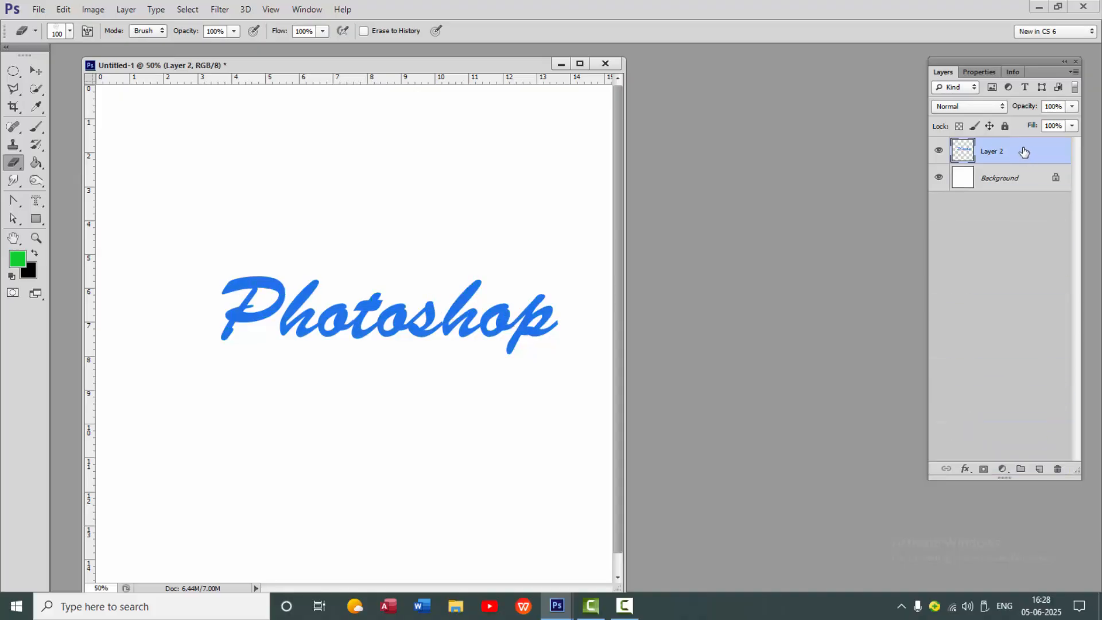
drag(1024, 152, 1057, 469)
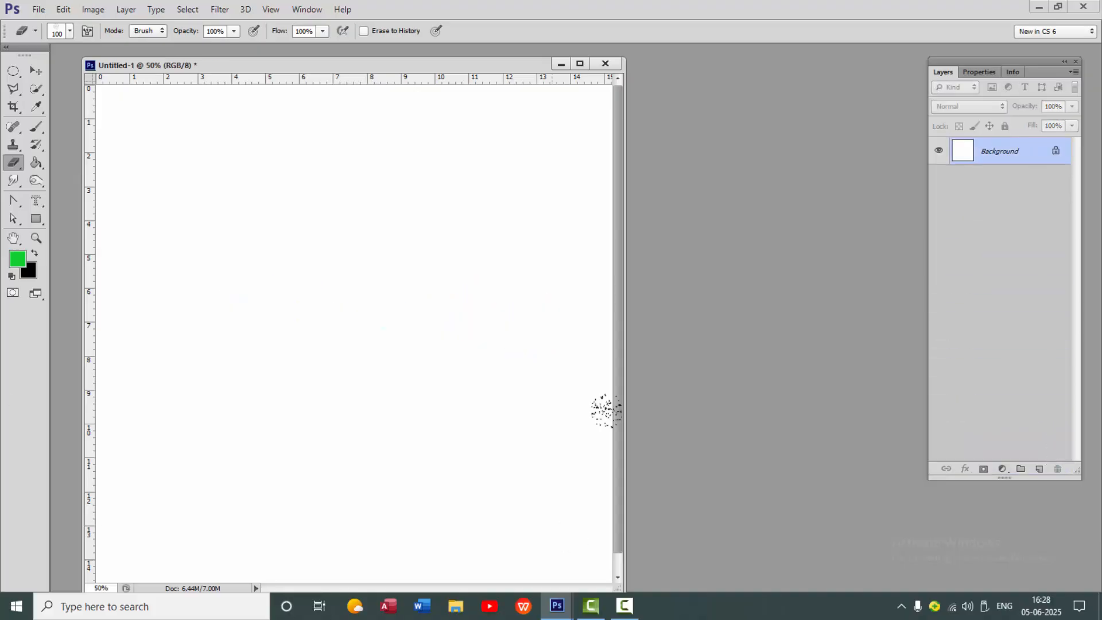
Add three new empty layers above the Background and make Layer 1 the active layer
click(1039, 469)
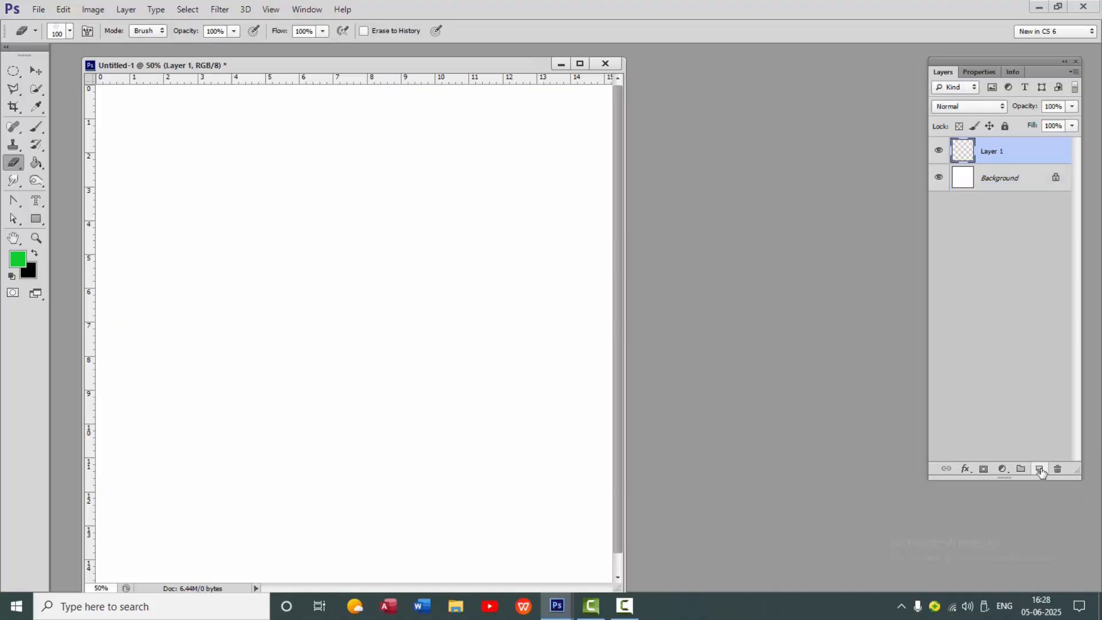
click(1039, 470)
click(1039, 469)
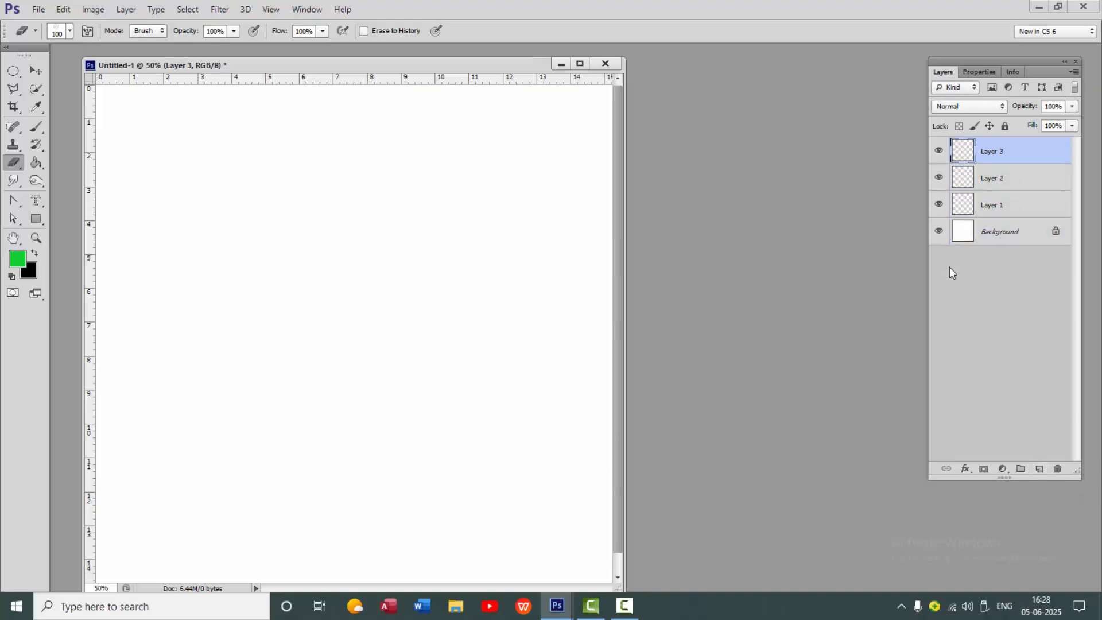
click(1014, 206)
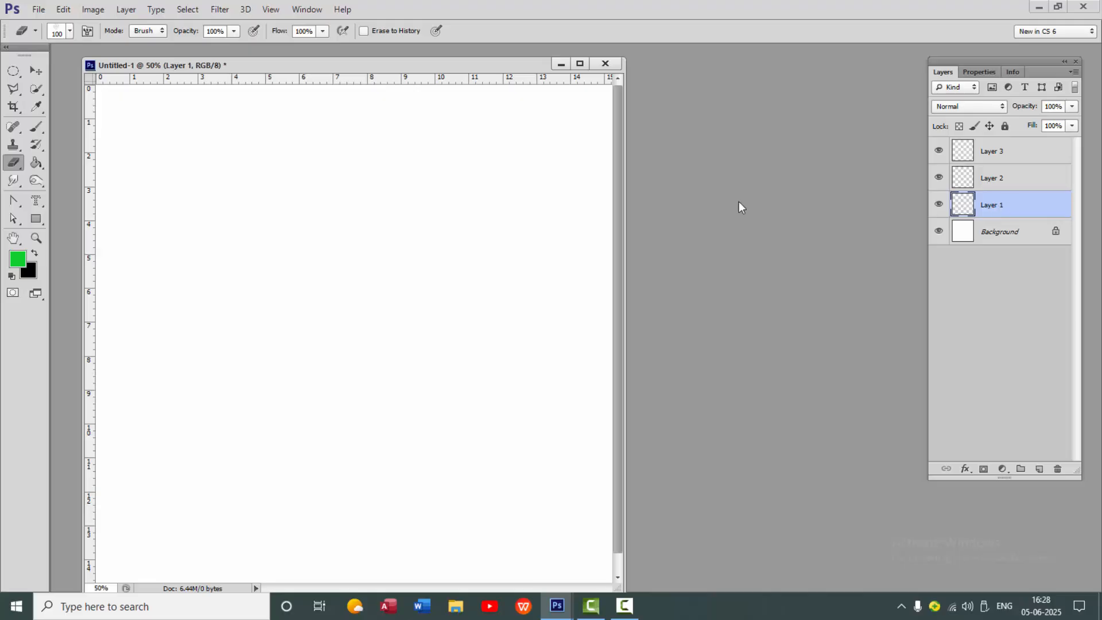
Fill the whole of Layer 1 with black using the Paint Bucket
click(34, 253)
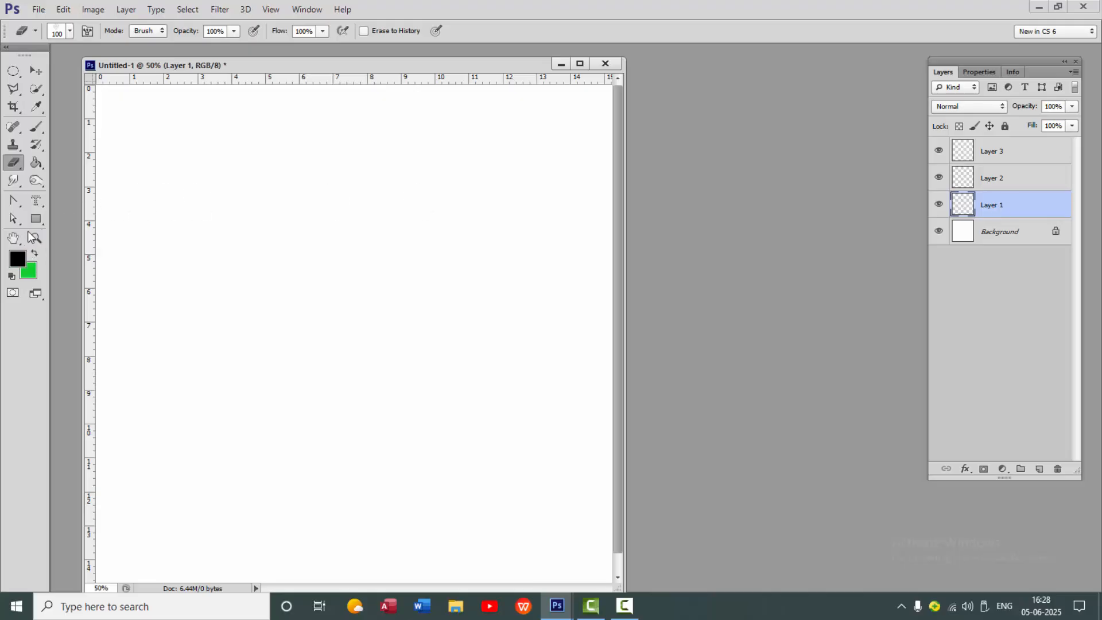
click(35, 165)
click(262, 256)
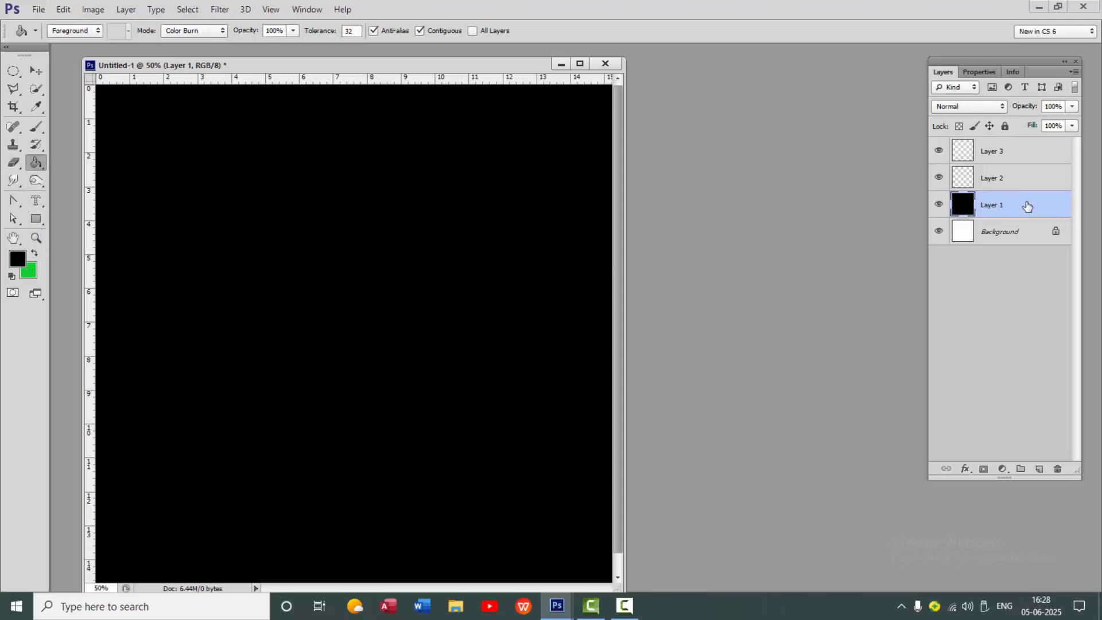
Make an elliptical selection near the canvas centre on Layer 2 and fill it with white
click(1005, 181)
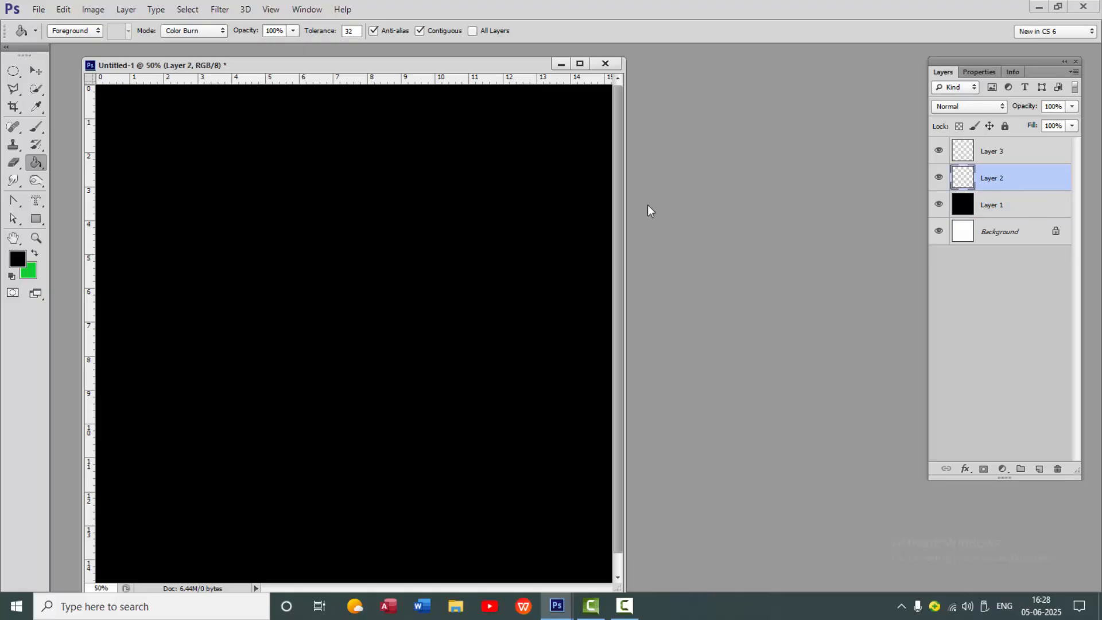
click(13, 70)
drag(264, 257, 424, 412)
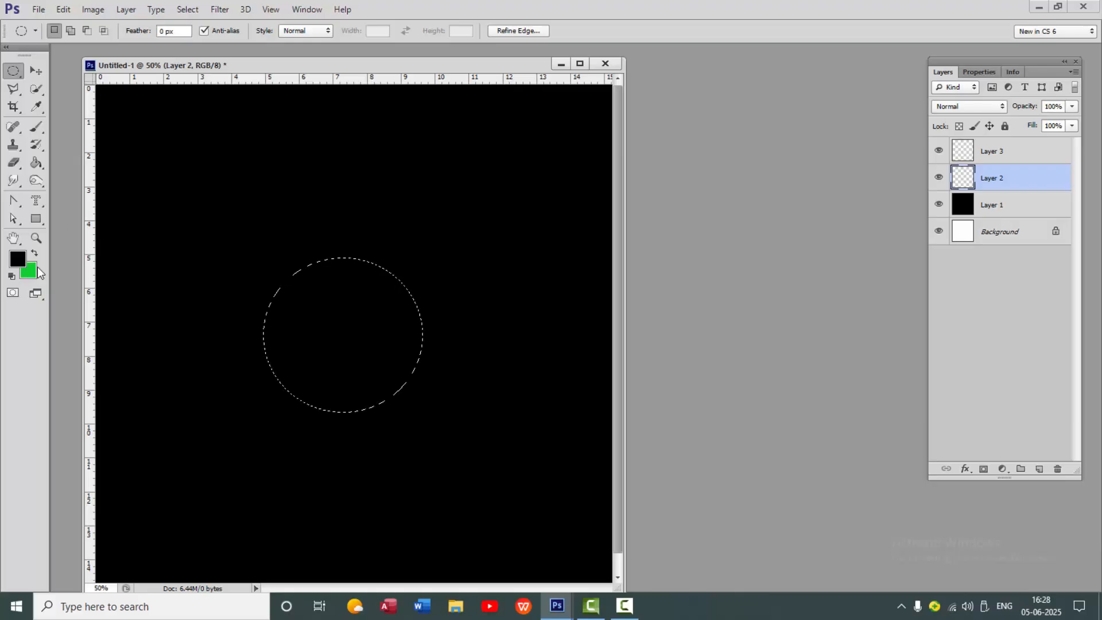
click(12, 277)
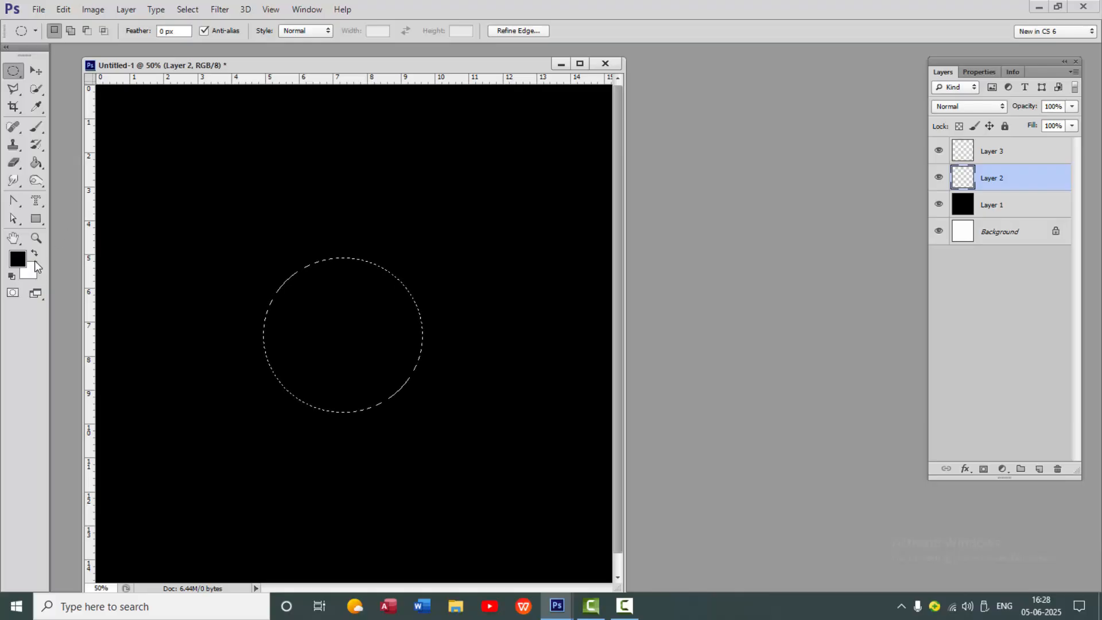
click(36, 164)
click(366, 336)
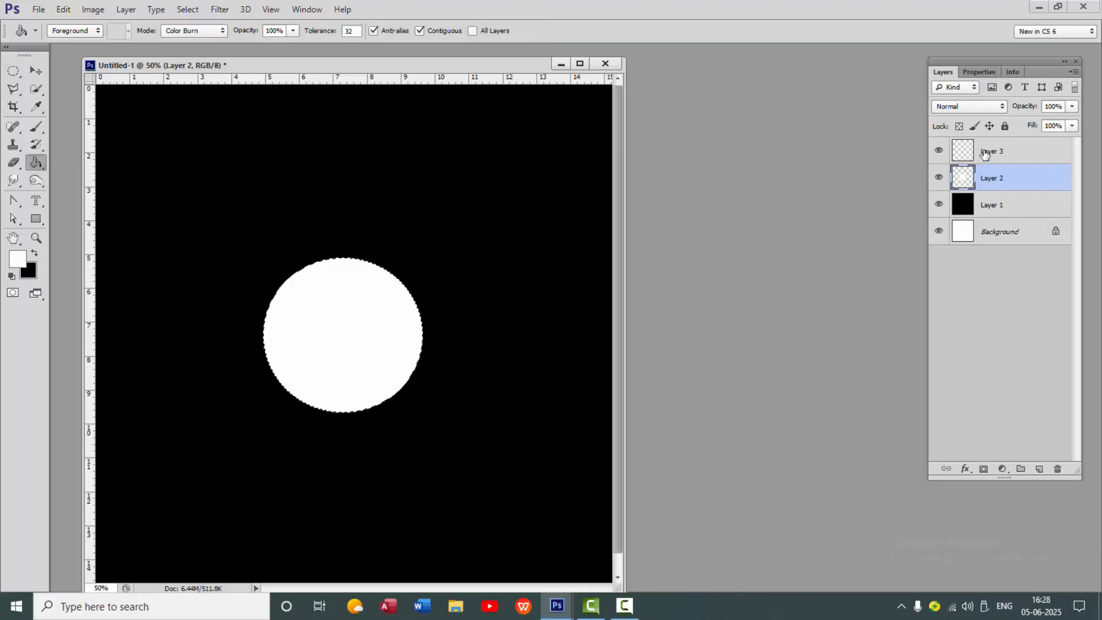
Fill the same circular selection with black on Layer 3 and deselect it
click(987, 152)
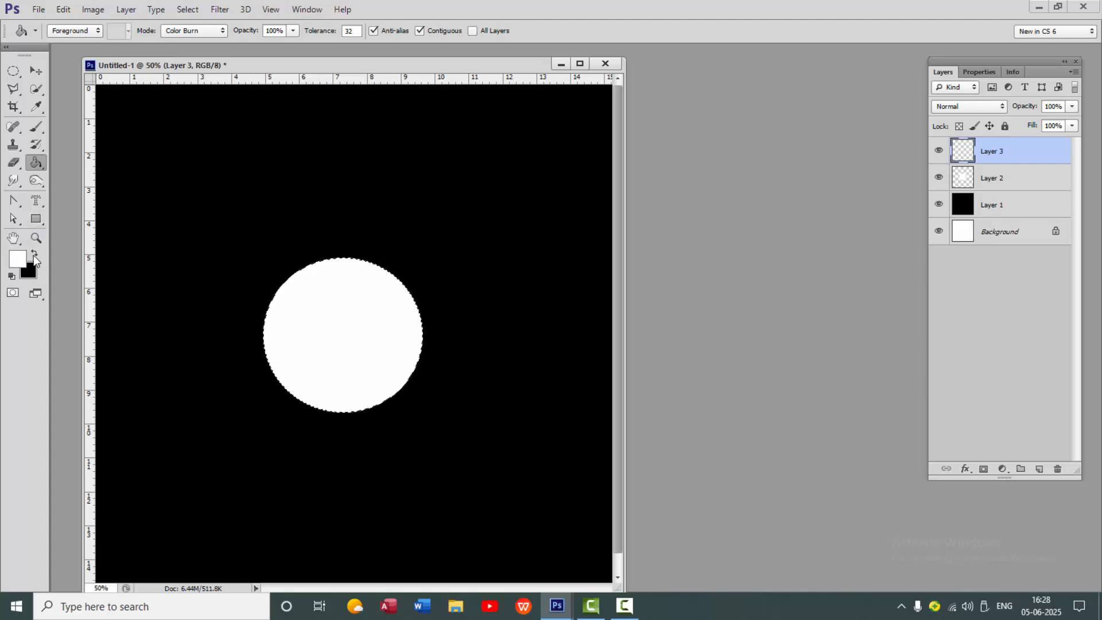
click(33, 255)
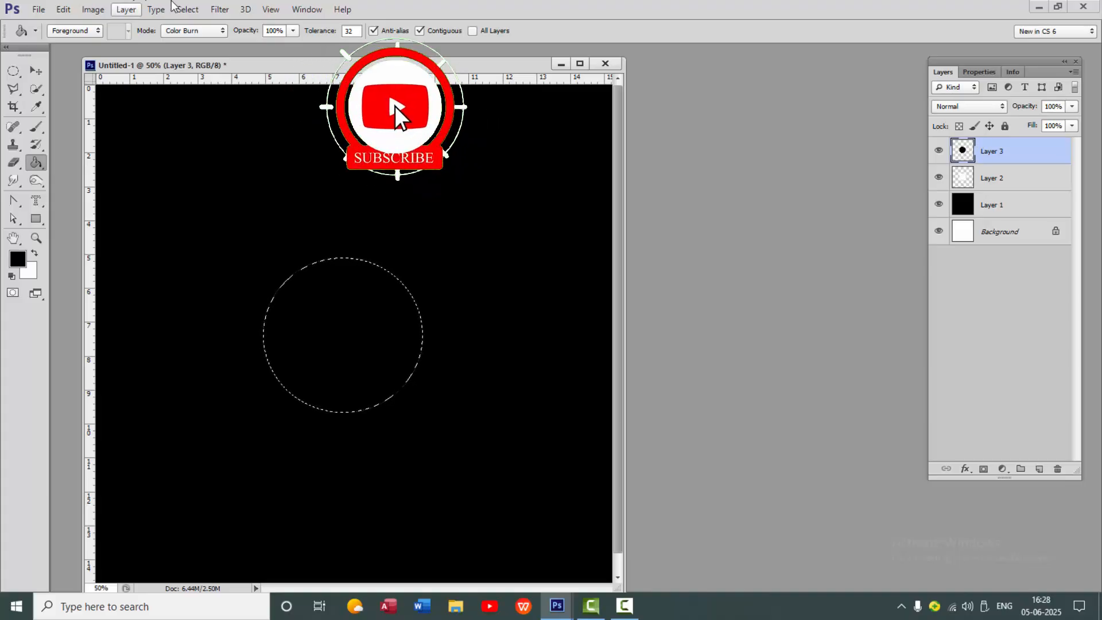
click(192, 10)
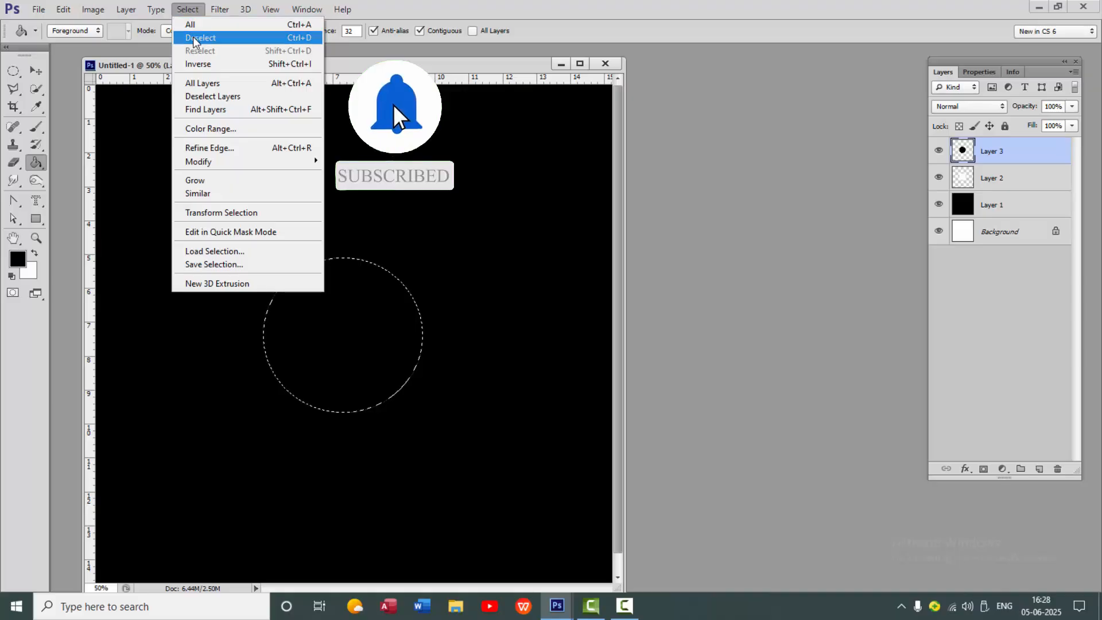
click(193, 36)
Nudge Layer 2's white circle slightly down and left to expose a crescent, and move it back behind the black circle
click(34, 71)
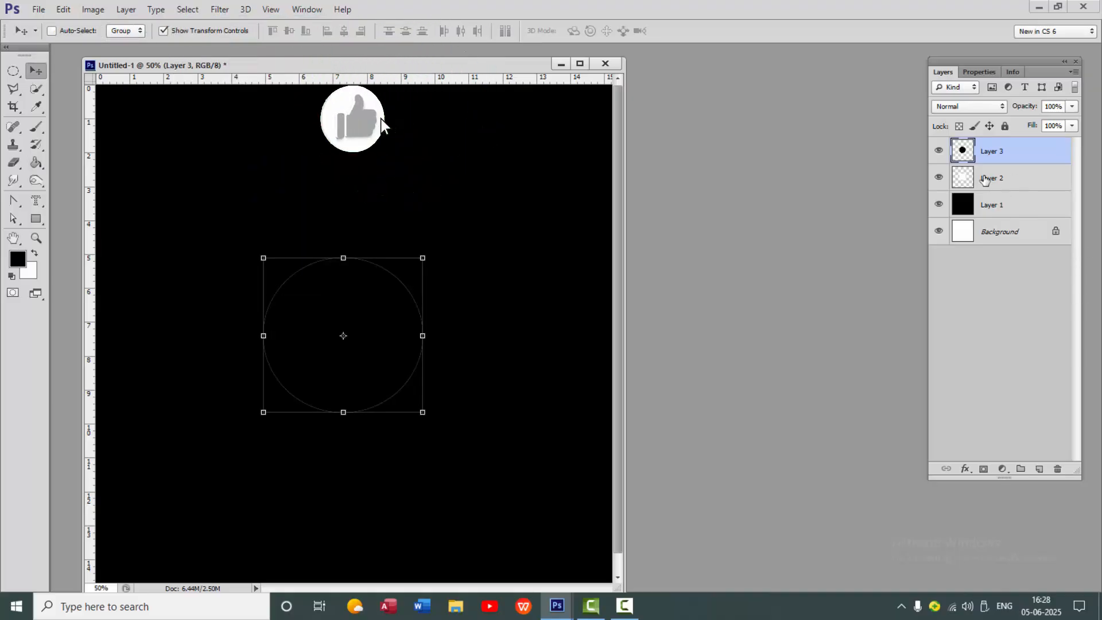
click(993, 179)
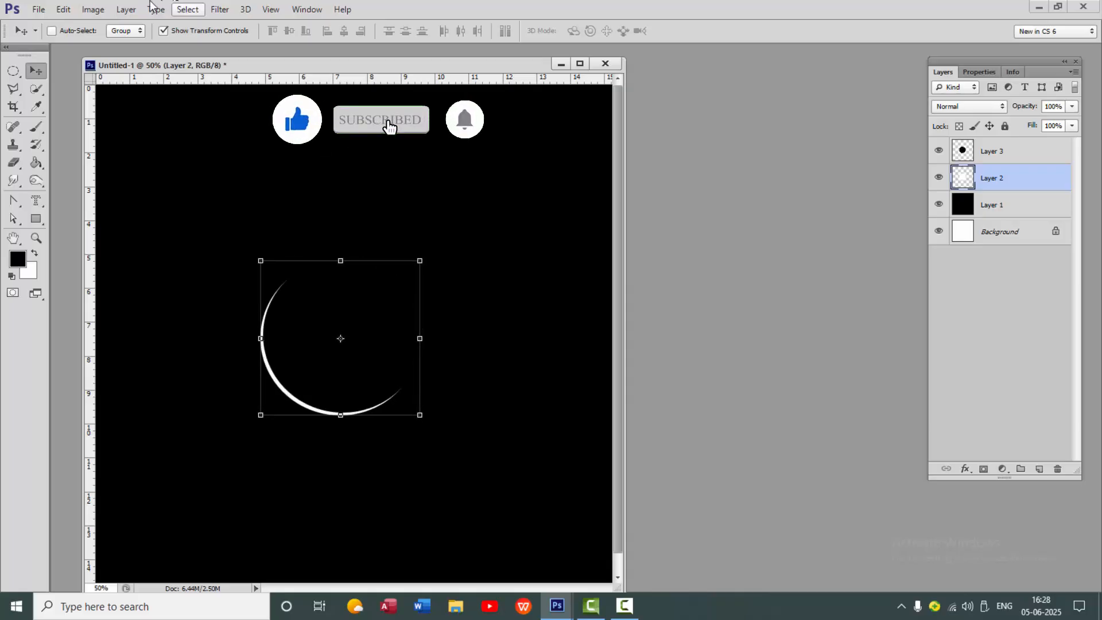
click(12, 70)
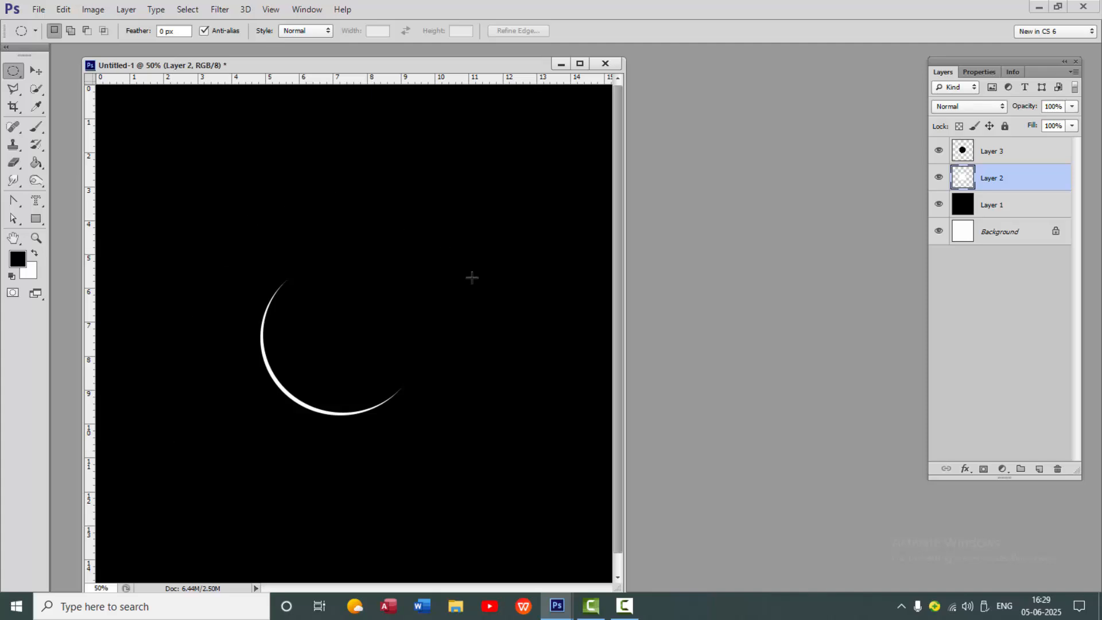
click(33, 74)
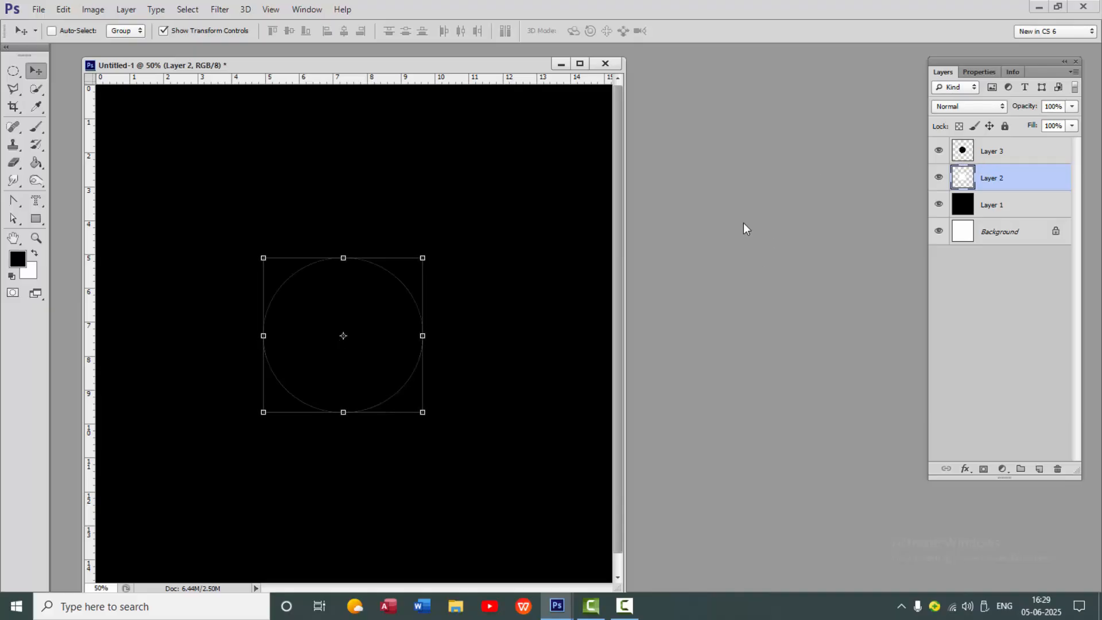
Try a soft white 500 px brush dab on Layer 3 over the circle and undo it
click(40, 132)
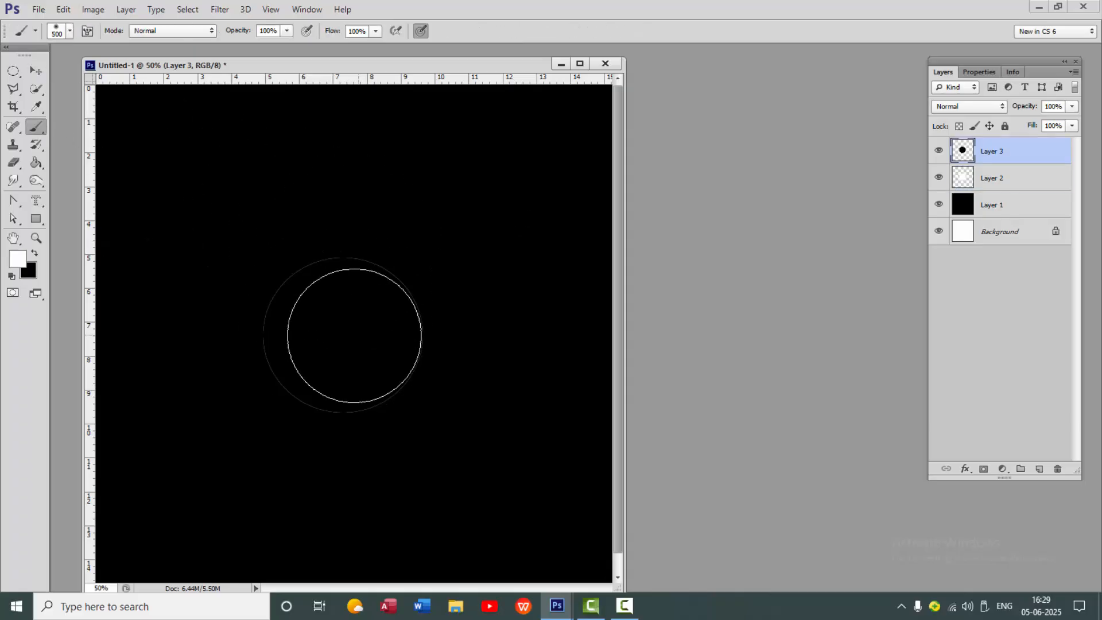
click(354, 336)
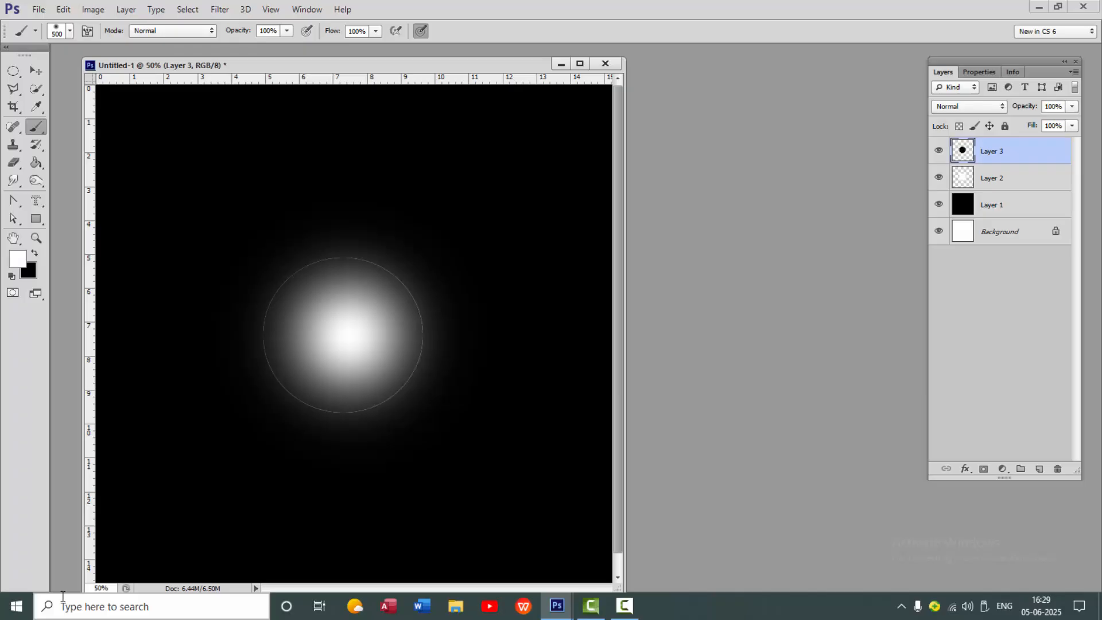
key(ctrl+z)
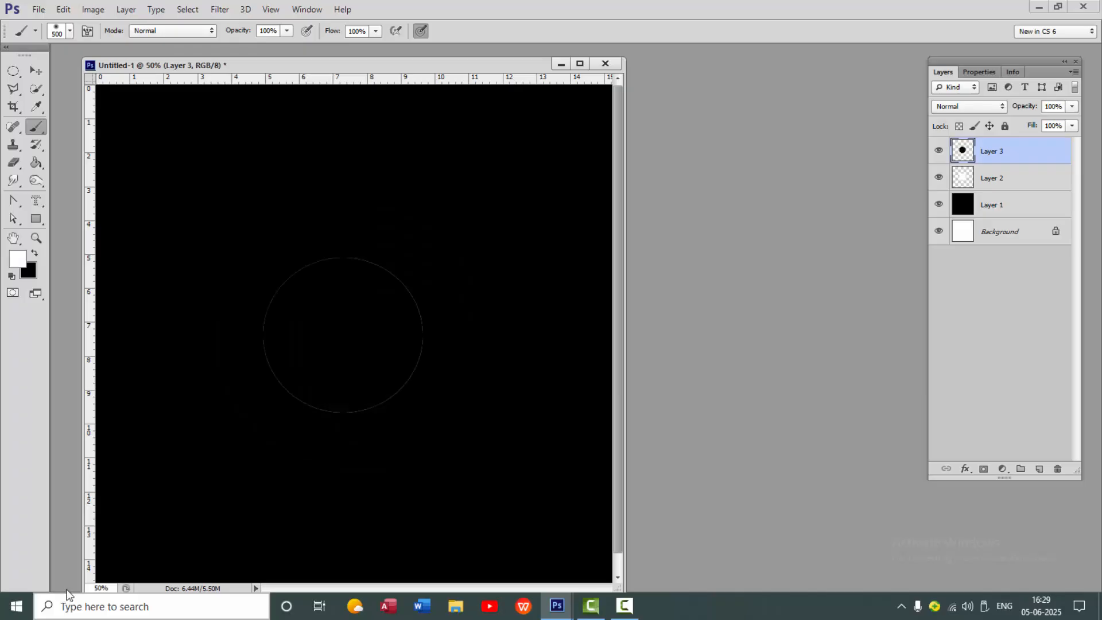
Paint a soft white glow around the black circle on Layer 2 with repeated 500 px brush dabs
click(985, 185)
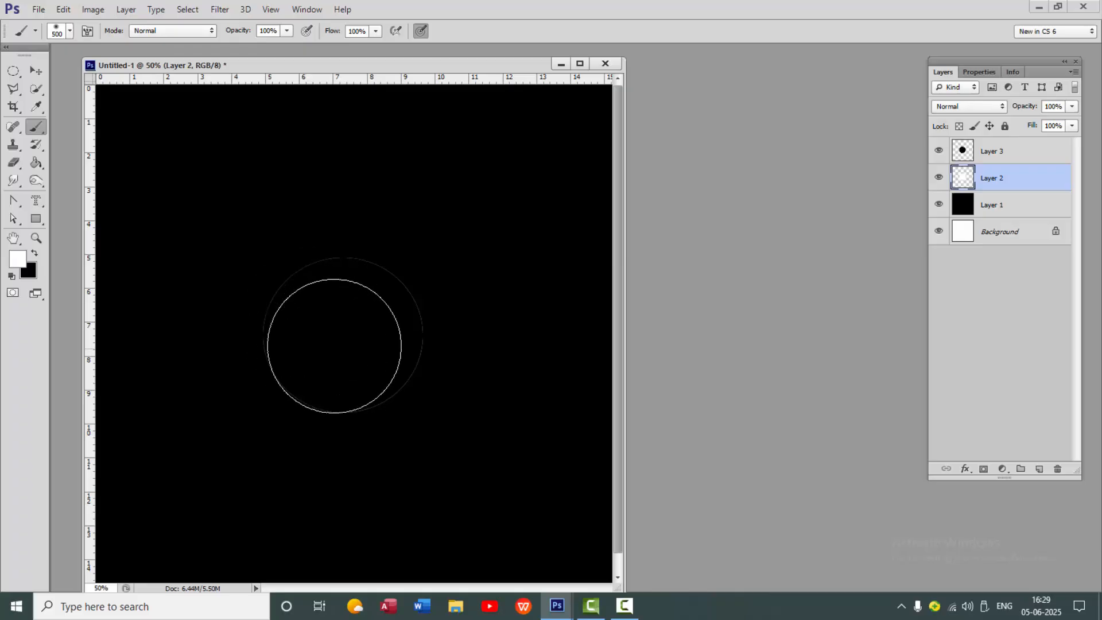
click(341, 332)
click(341, 332)
click(330, 337)
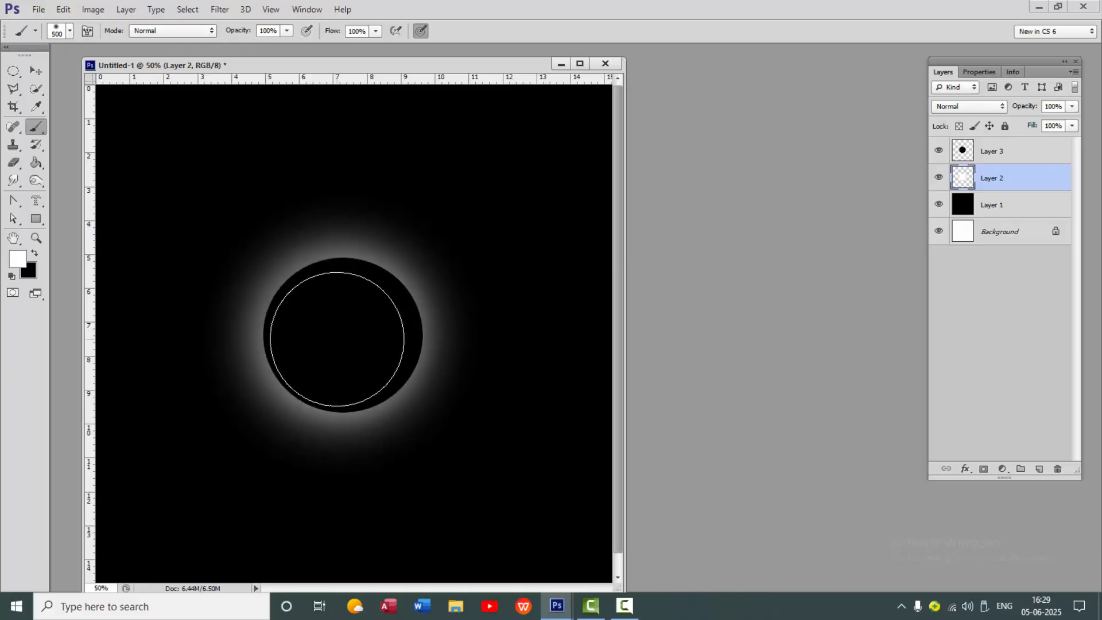
click(342, 336)
click(355, 331)
click(330, 339)
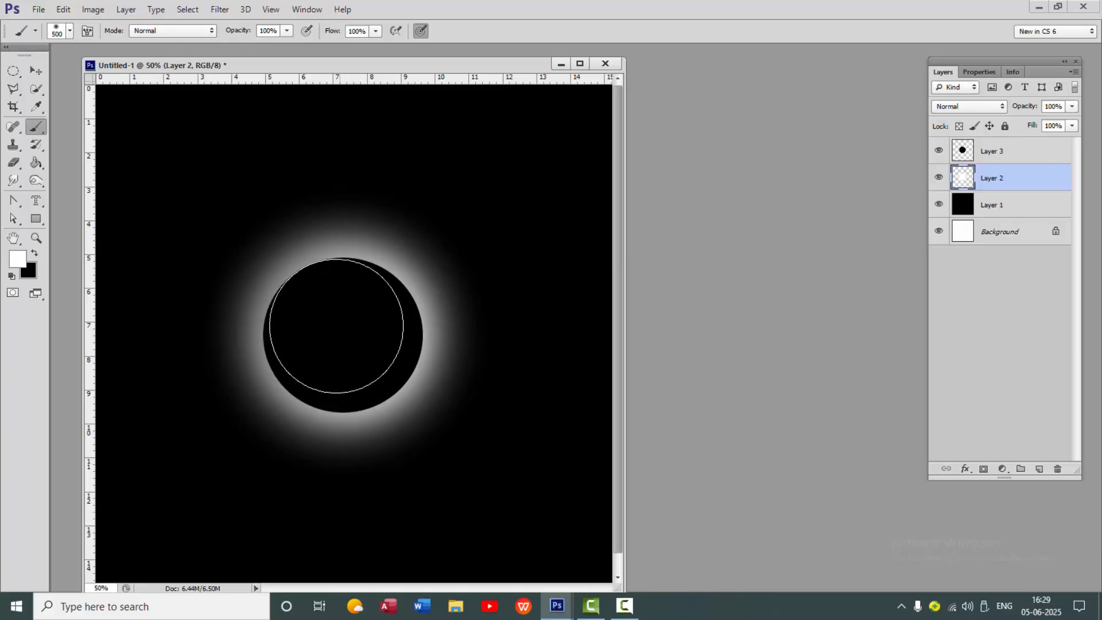
click(325, 335)
click(344, 332)
click(367, 332)
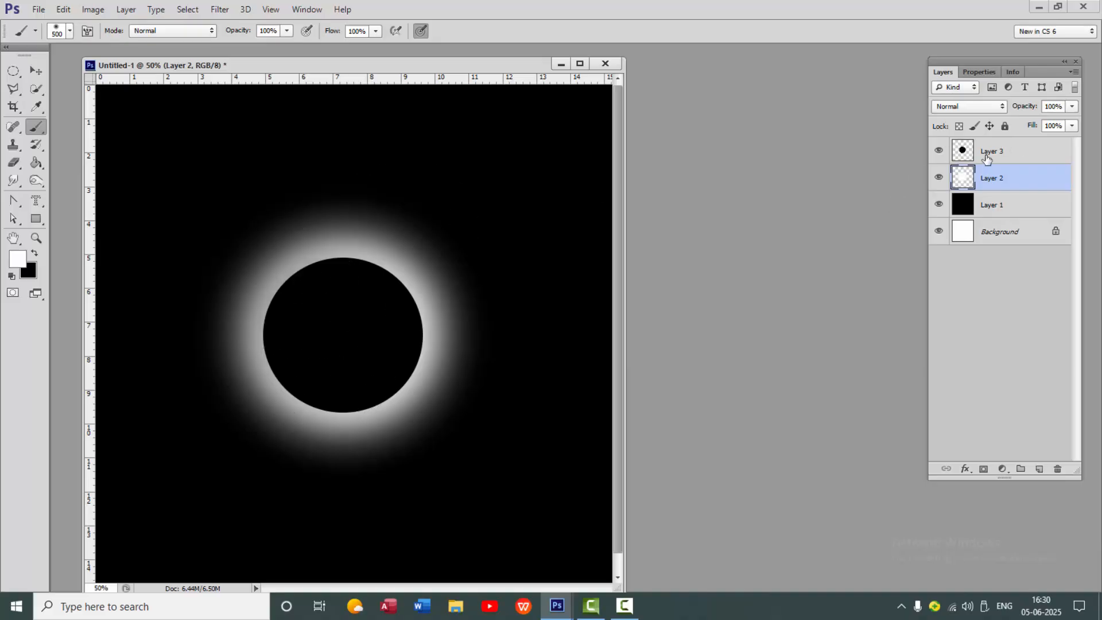
Try a white brush dab on Layer 3 over the black circle's upper part and undo it
click(987, 152)
click(356, 321)
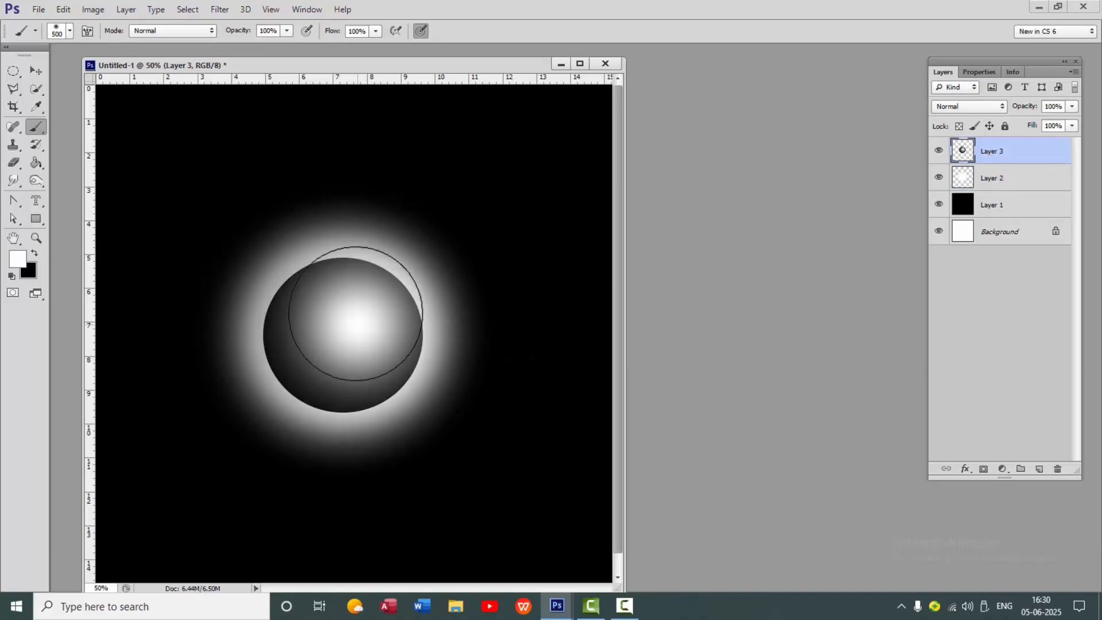
key(ctrl+z)
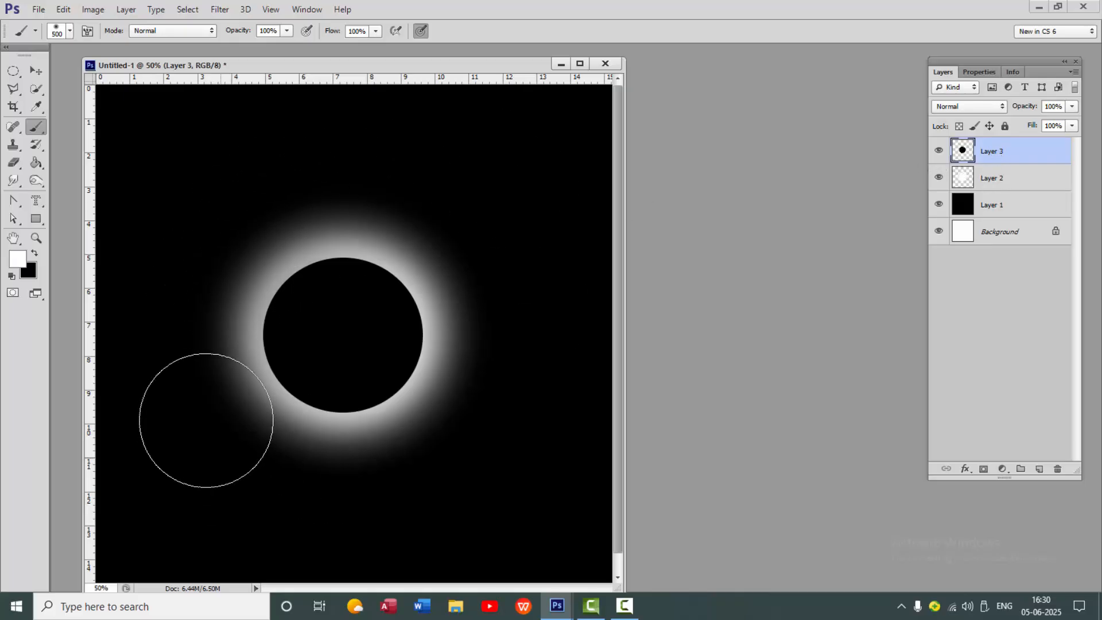
Set the foreground colour to red f50a0a and paint a red glow around the circle on Layer 2 with a 900 px brush
click(18, 259)
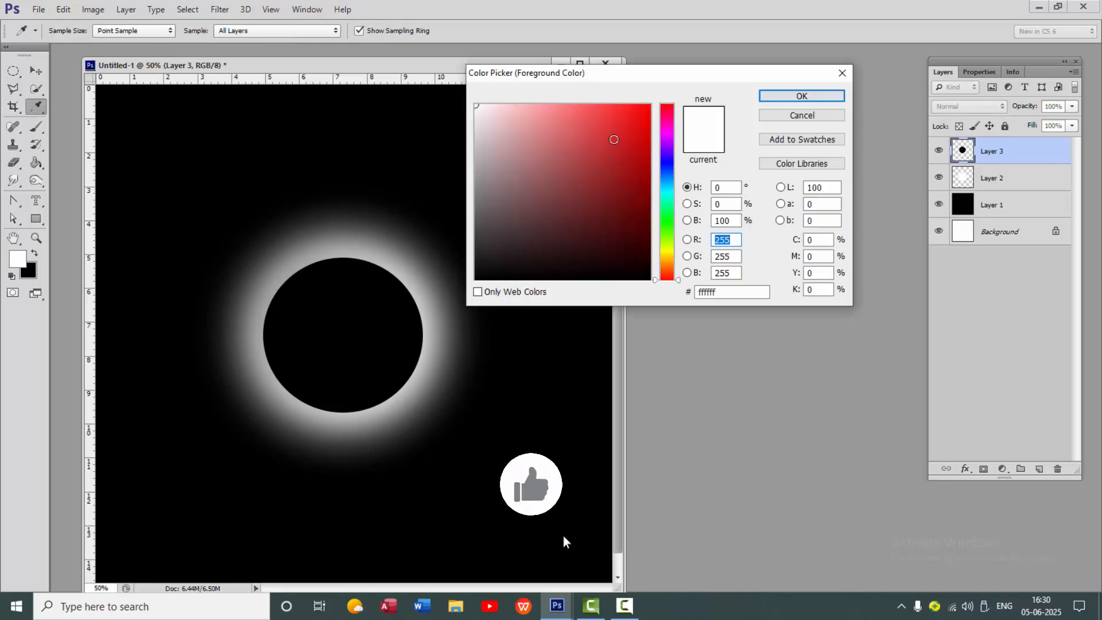
drag(623, 131, 643, 111)
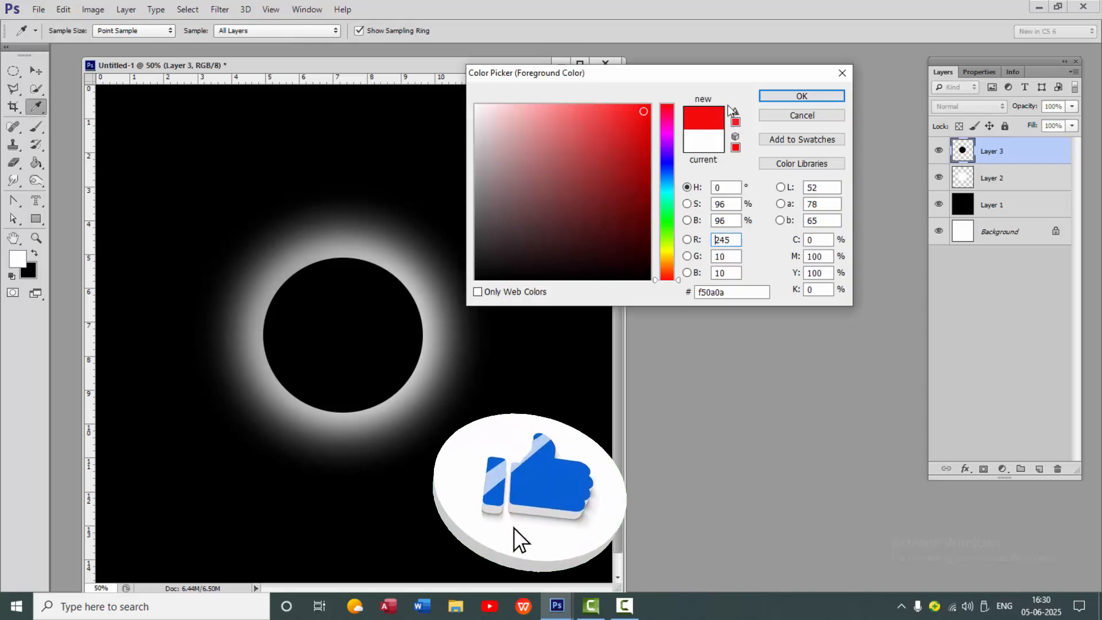
click(771, 97)
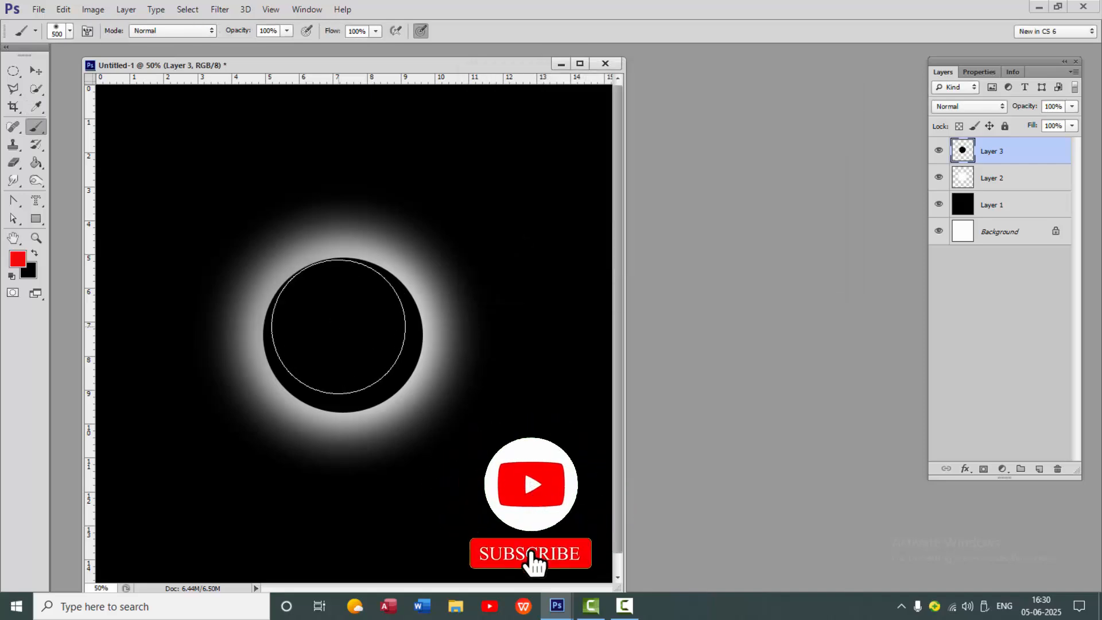
key(alt+bracketleft)
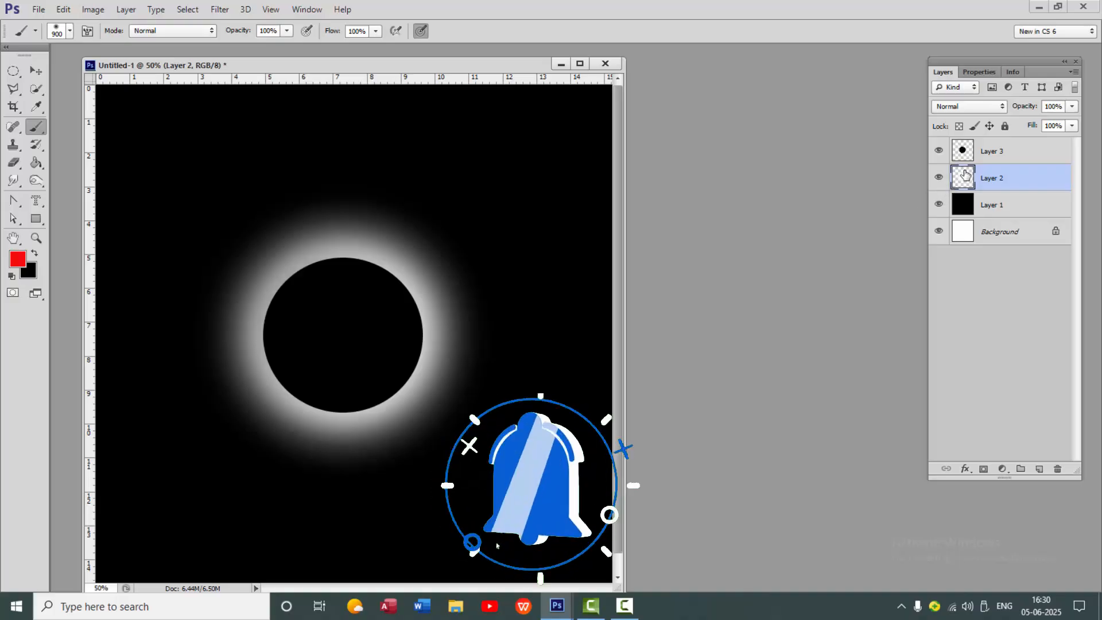
click(330, 325)
click(334, 326)
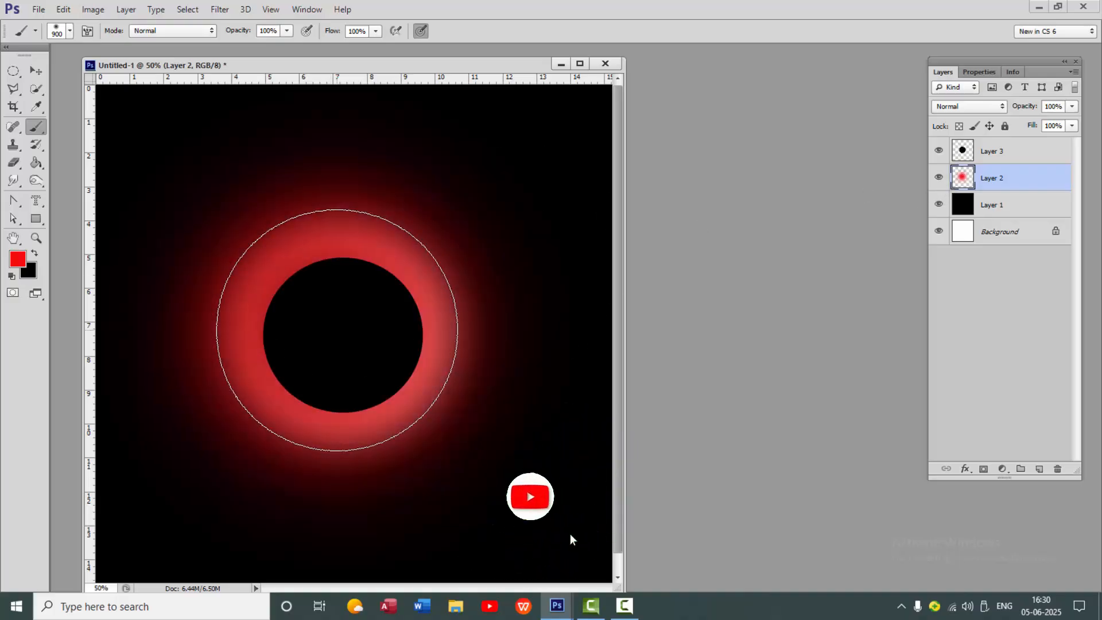
click(372, 325)
click(372, 327)
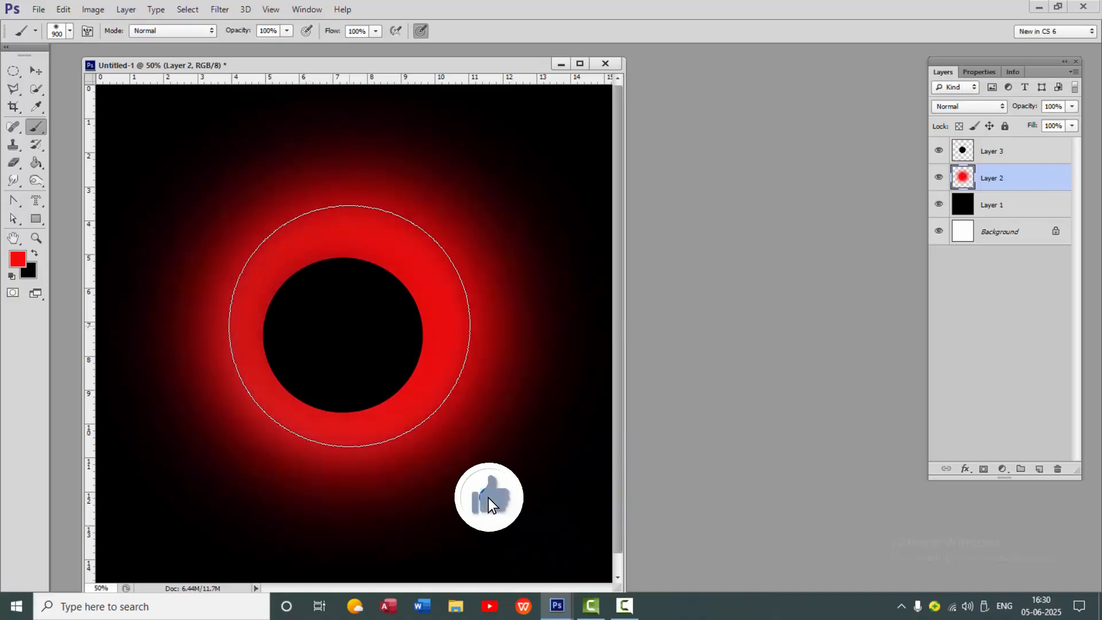
click(349, 326)
Change the foreground colour to yellow and paint a yellow glow inside the red one on Layer 2 with an 800 px brush
click(17, 260)
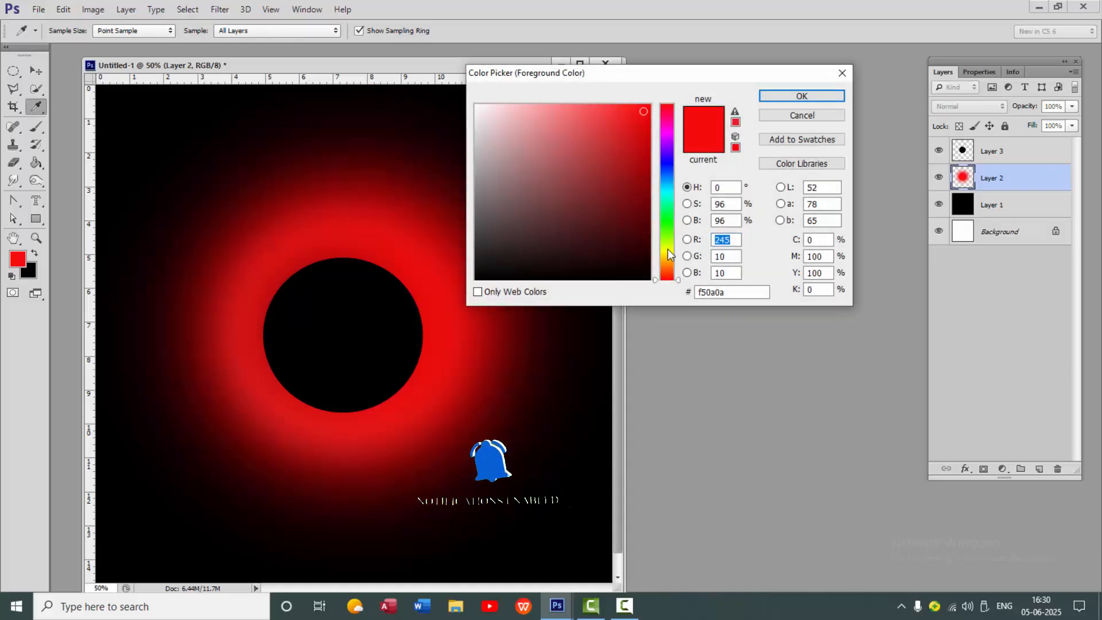
click(669, 254)
click(647, 114)
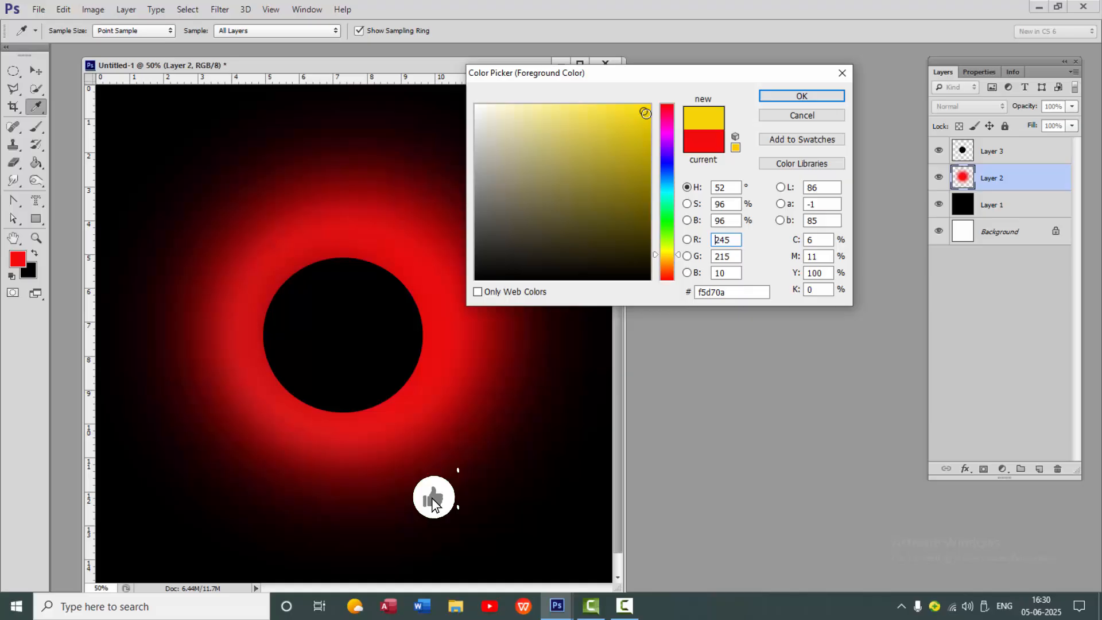
click(801, 96)
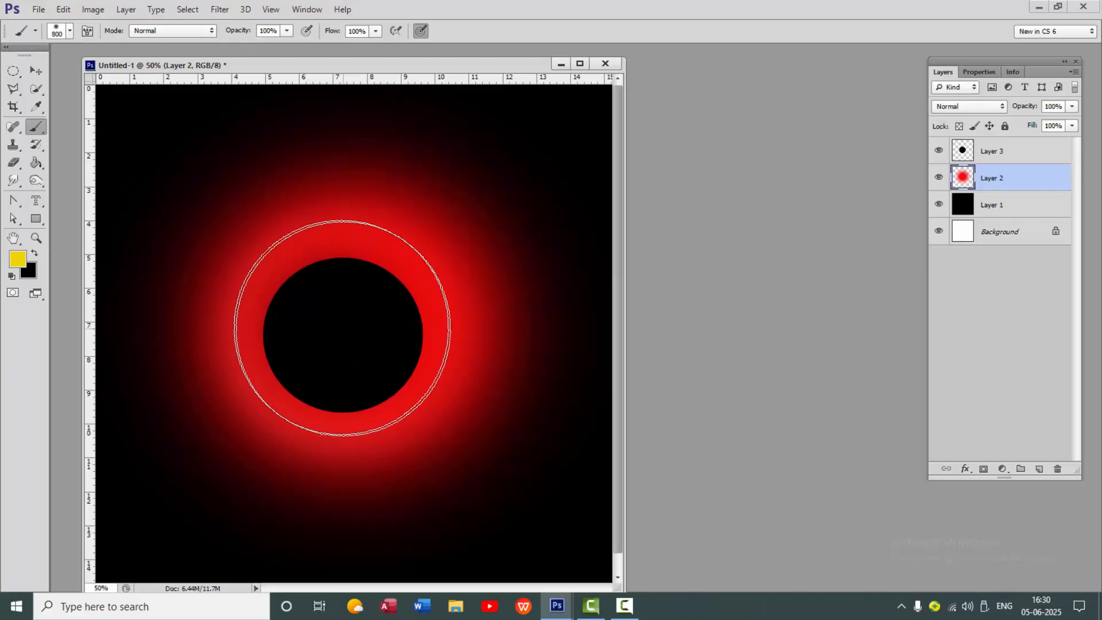
mouse_move(345, 332)
mouse_down()
mouse_move(356, 330)
mouse_move(348, 341)
mouse_up()
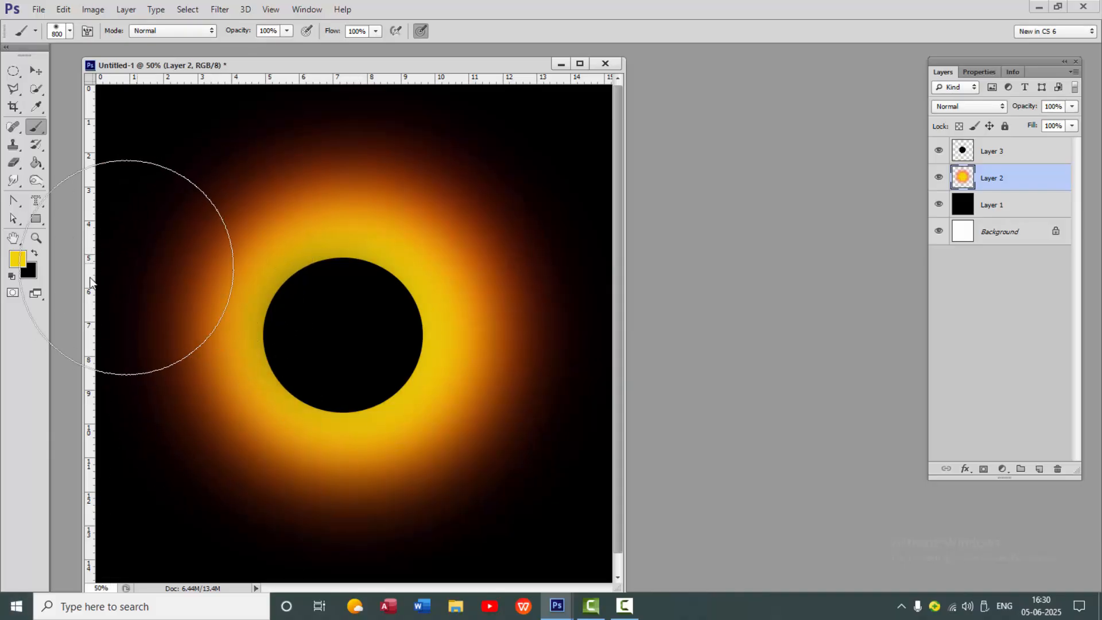
Paint a white inner glow around the black circle on Layer 2 with a 600 px brush
click(36, 253)
key(bracketleft)
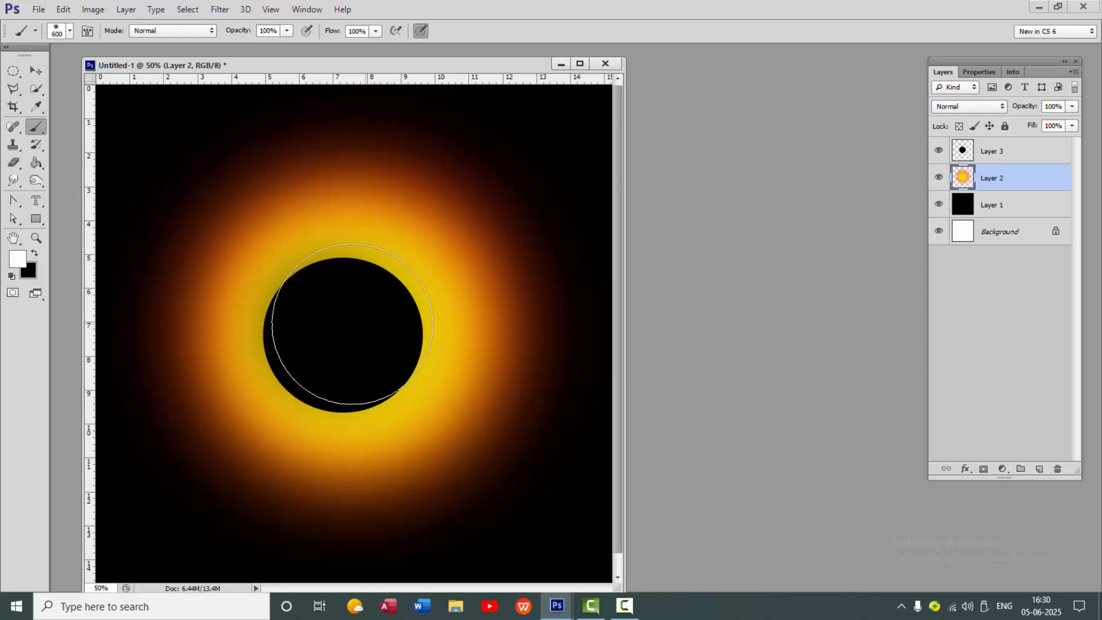
mouse_move(345, 332)
mouse_down()
mouse_move(332, 347)
mouse_move(381, 337)
mouse_move(327, 308)
mouse_move(335, 336)
mouse_up()
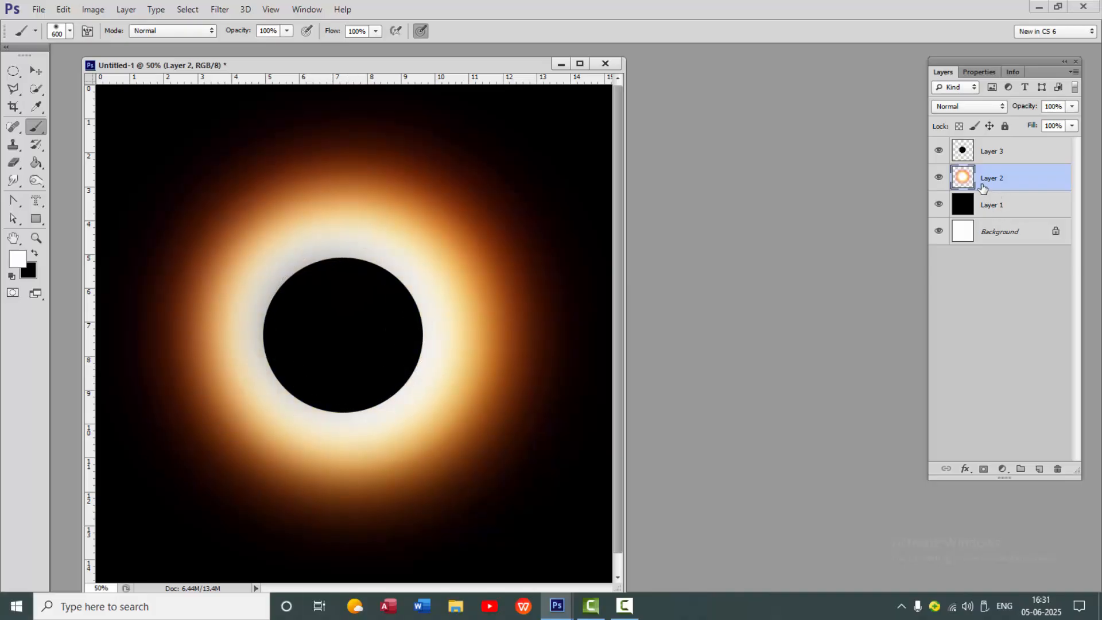
mouse_move(281, 261)
mouse_down()
mouse_move(354, 310)
mouse_move(341, 352)
mouse_move(352, 315)
mouse_move(333, 334)
mouse_up()
Hide and show Layer 3 again, and try deleting the layer before undoing the deletion
click(940, 152)
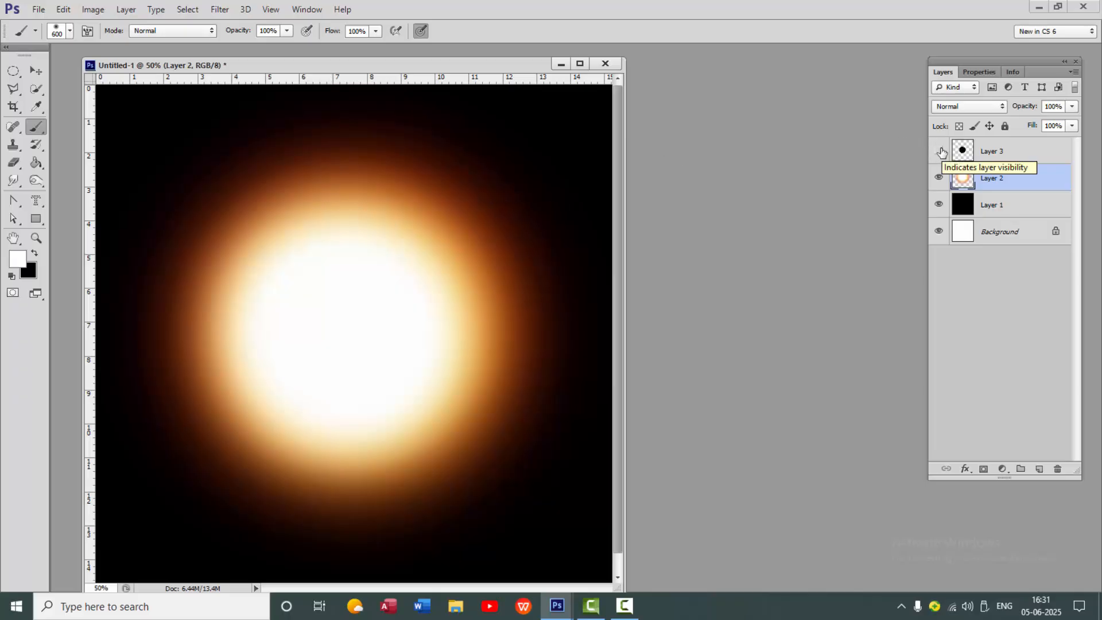
click(940, 151)
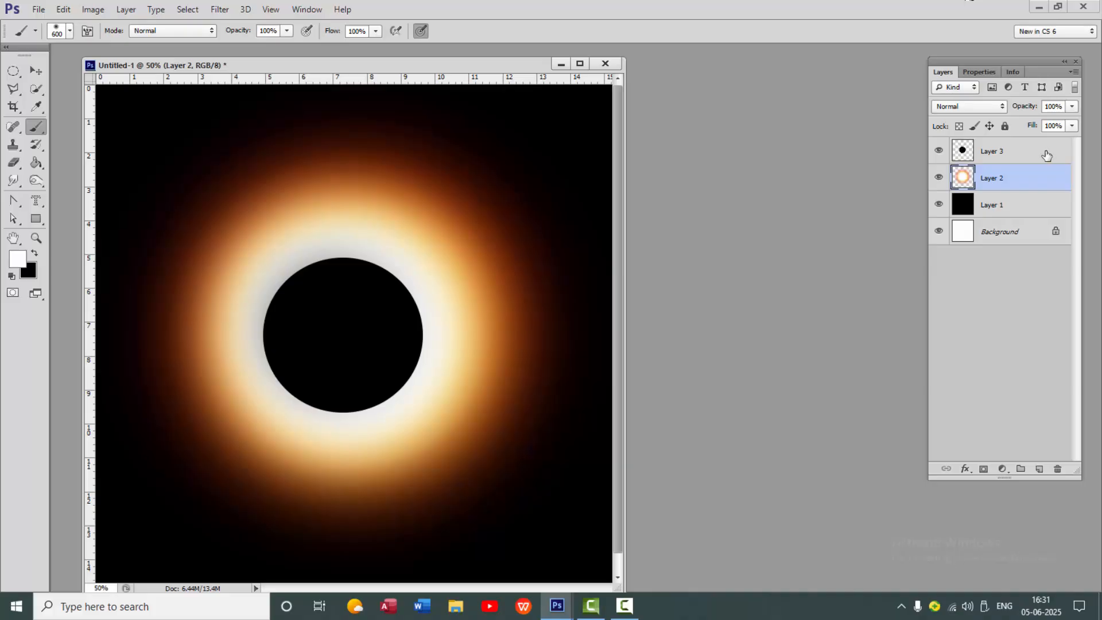
drag(1045, 157, 1055, 471)
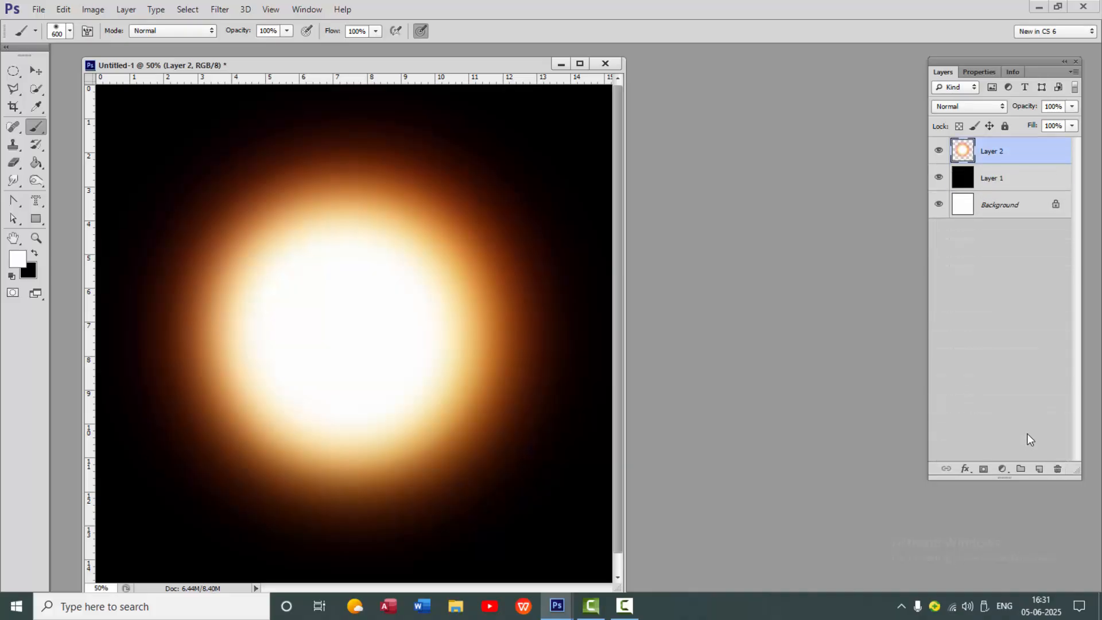
key(ctrl+z)
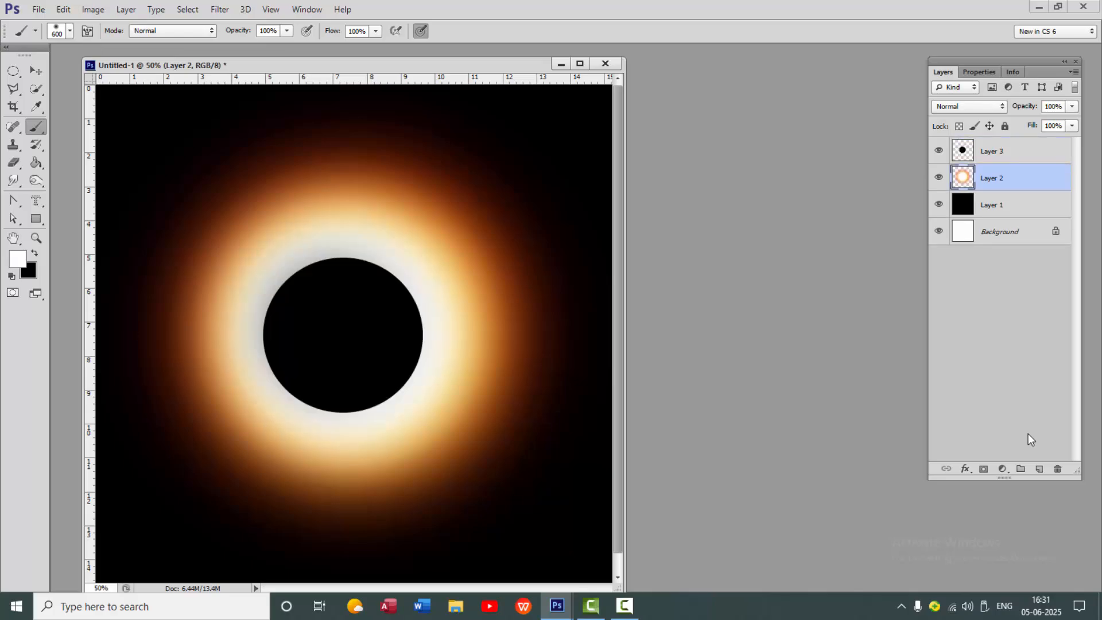